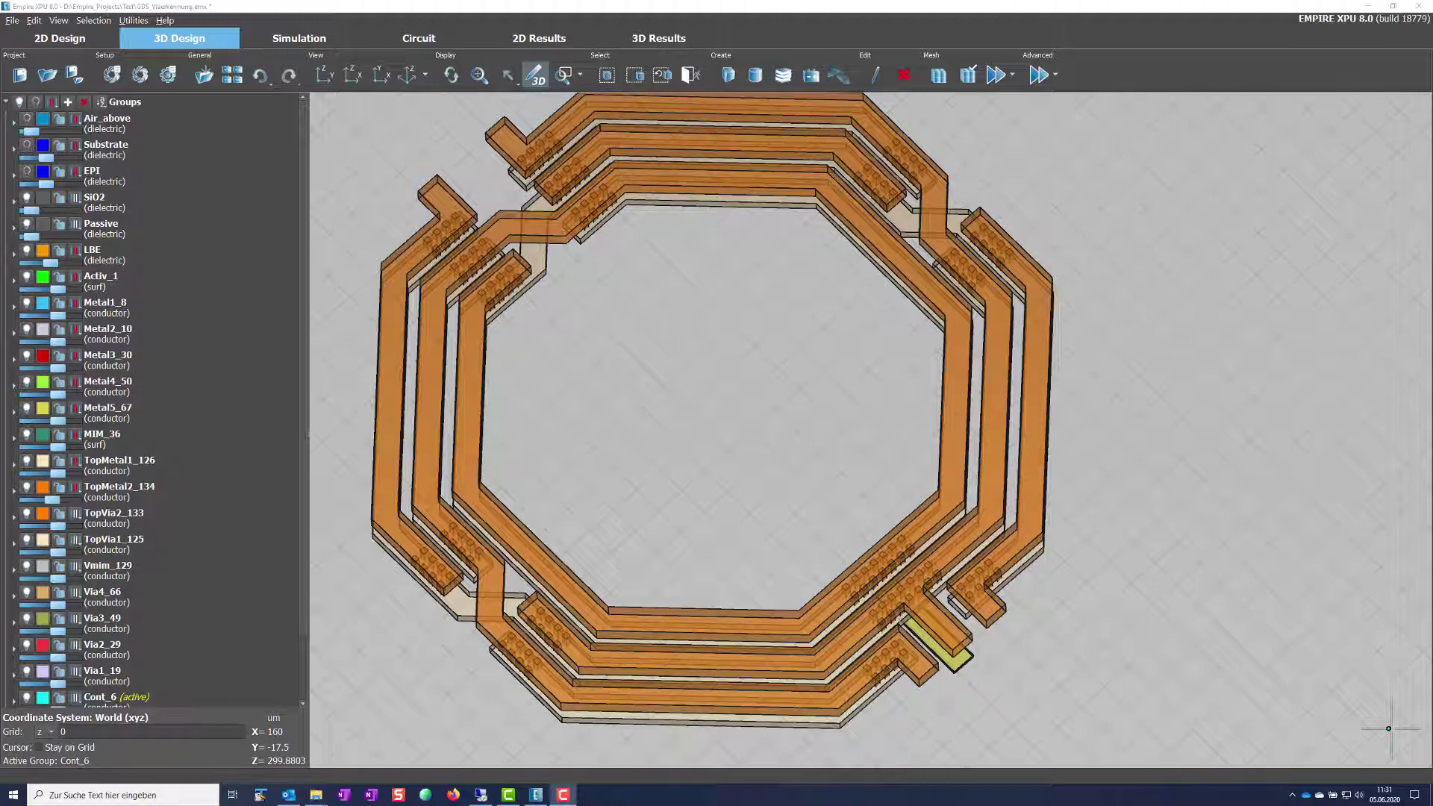
- Review the GDSII import settings in the editor options and leave them without changes
click(168, 74)
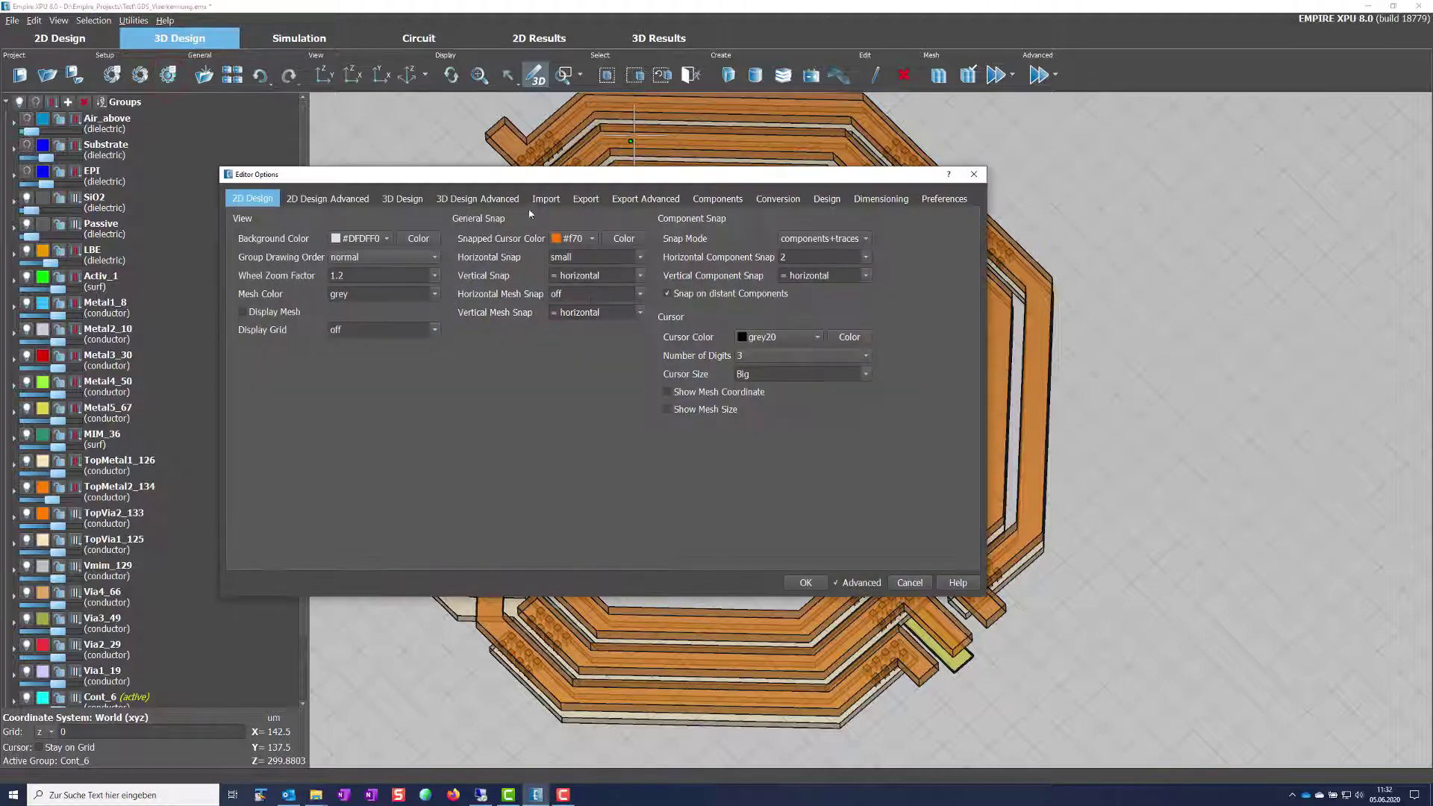
click(546, 199)
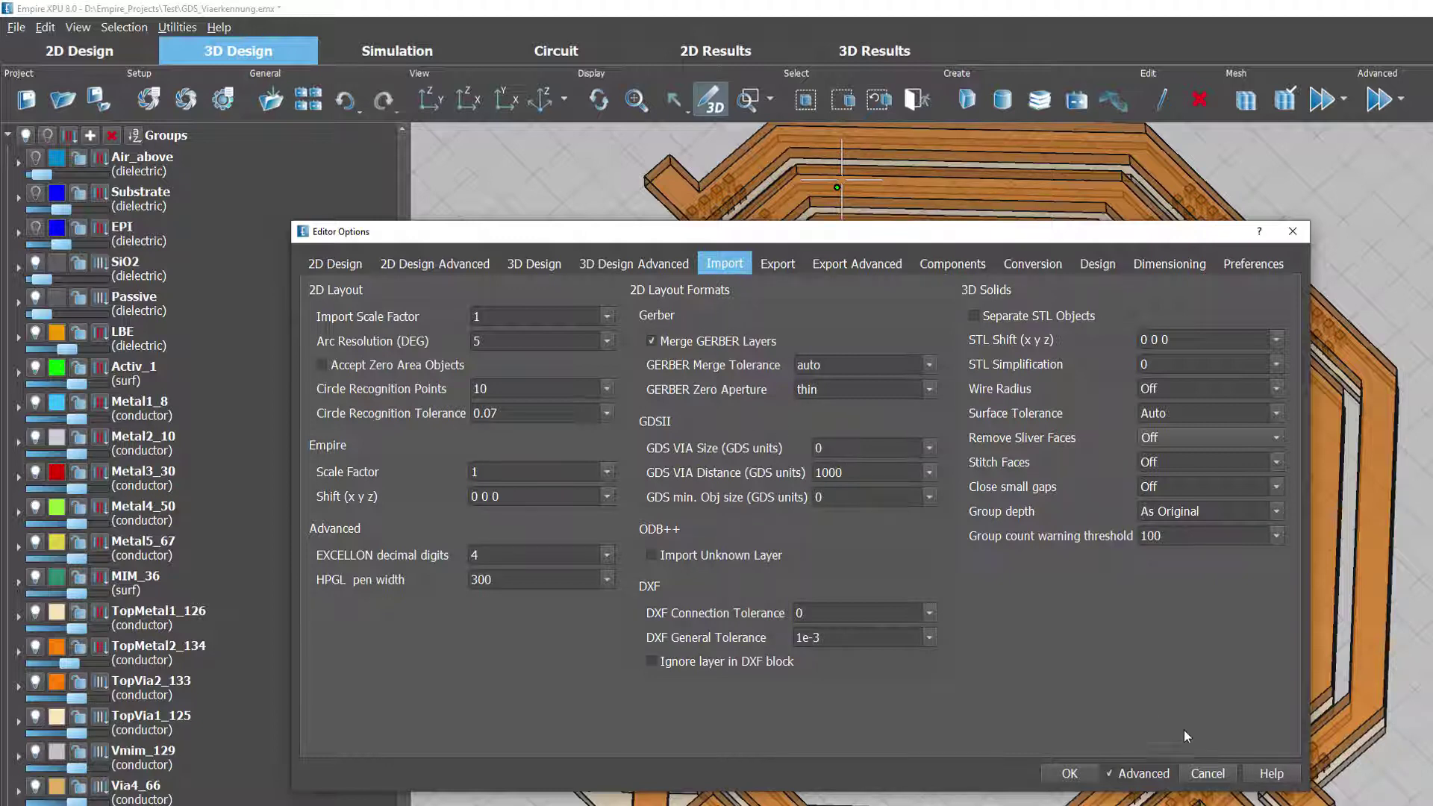
click(1215, 774)
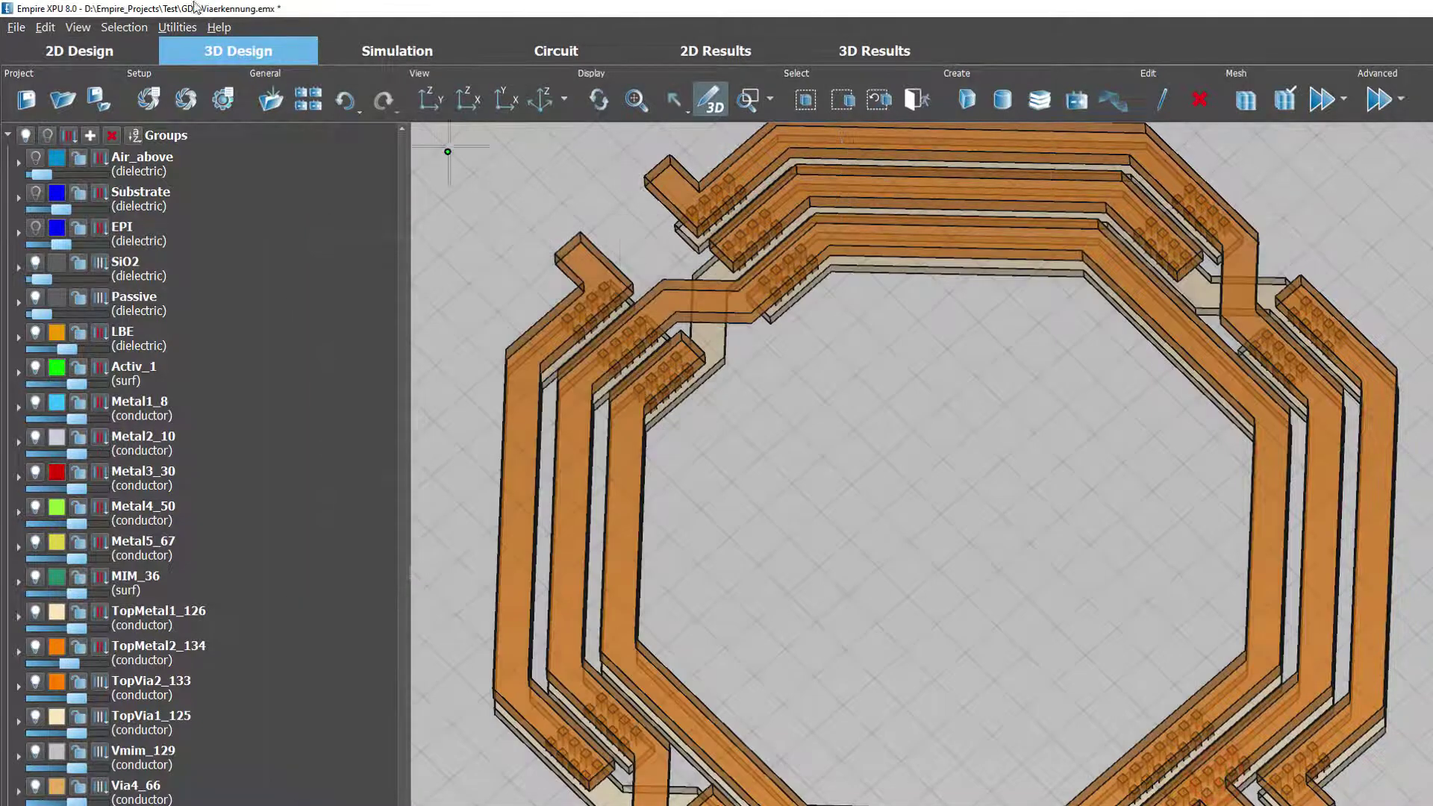
- Measure one via's width and the gap to its neighbour in the 2D layout, then clear the measurements
click(99, 53)
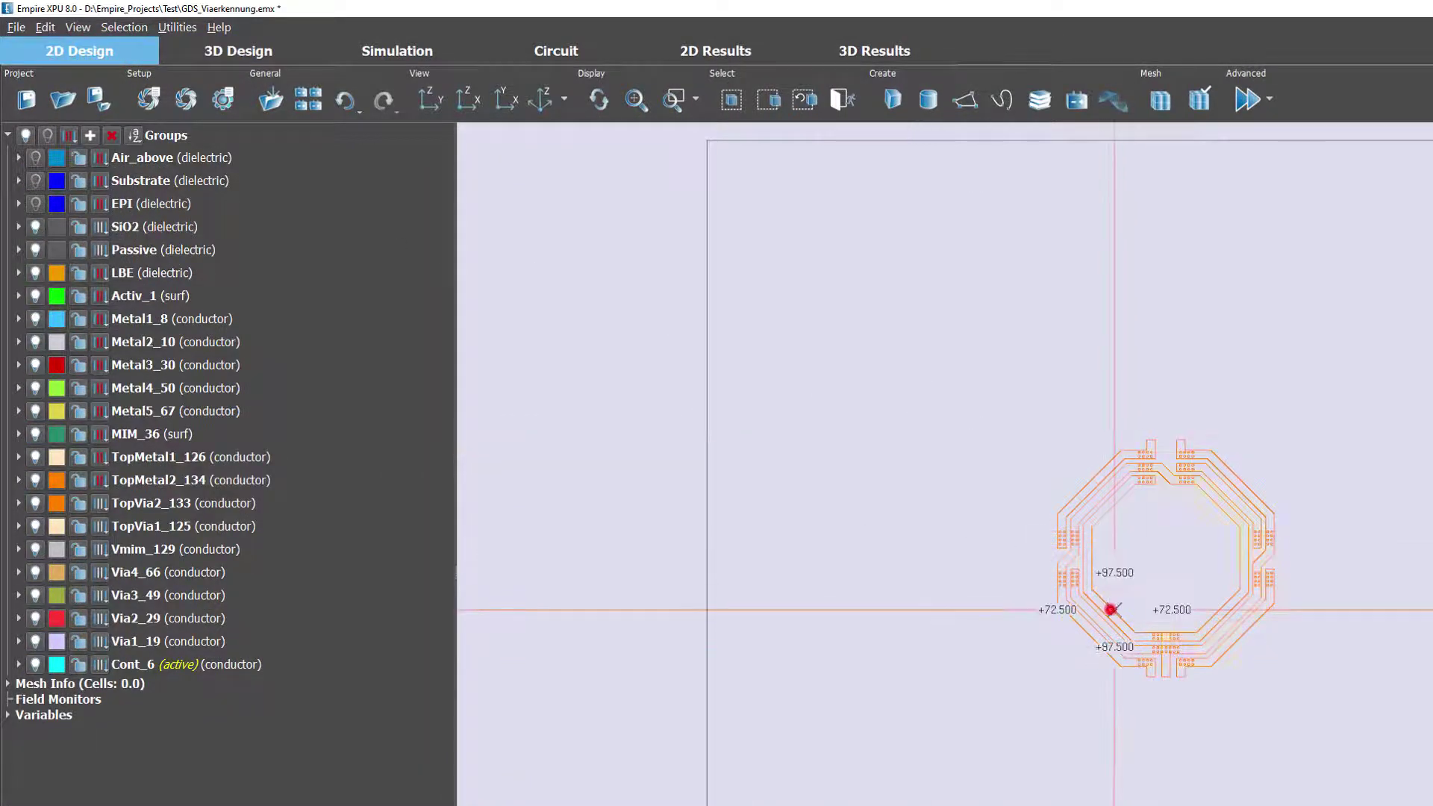
drag(1112, 608, 1228, 686)
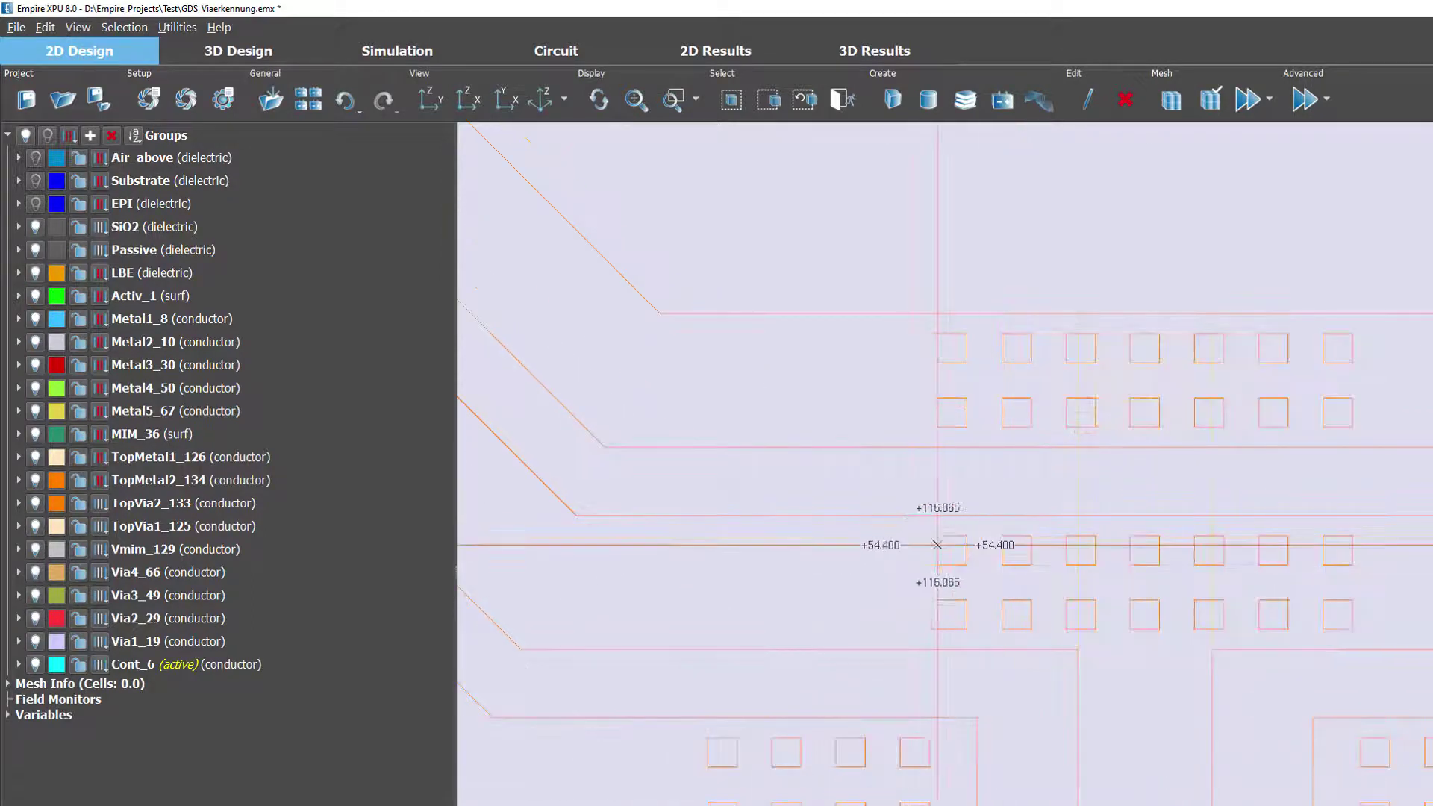
scroll(940, 543, up, 3)
click(938, 544)
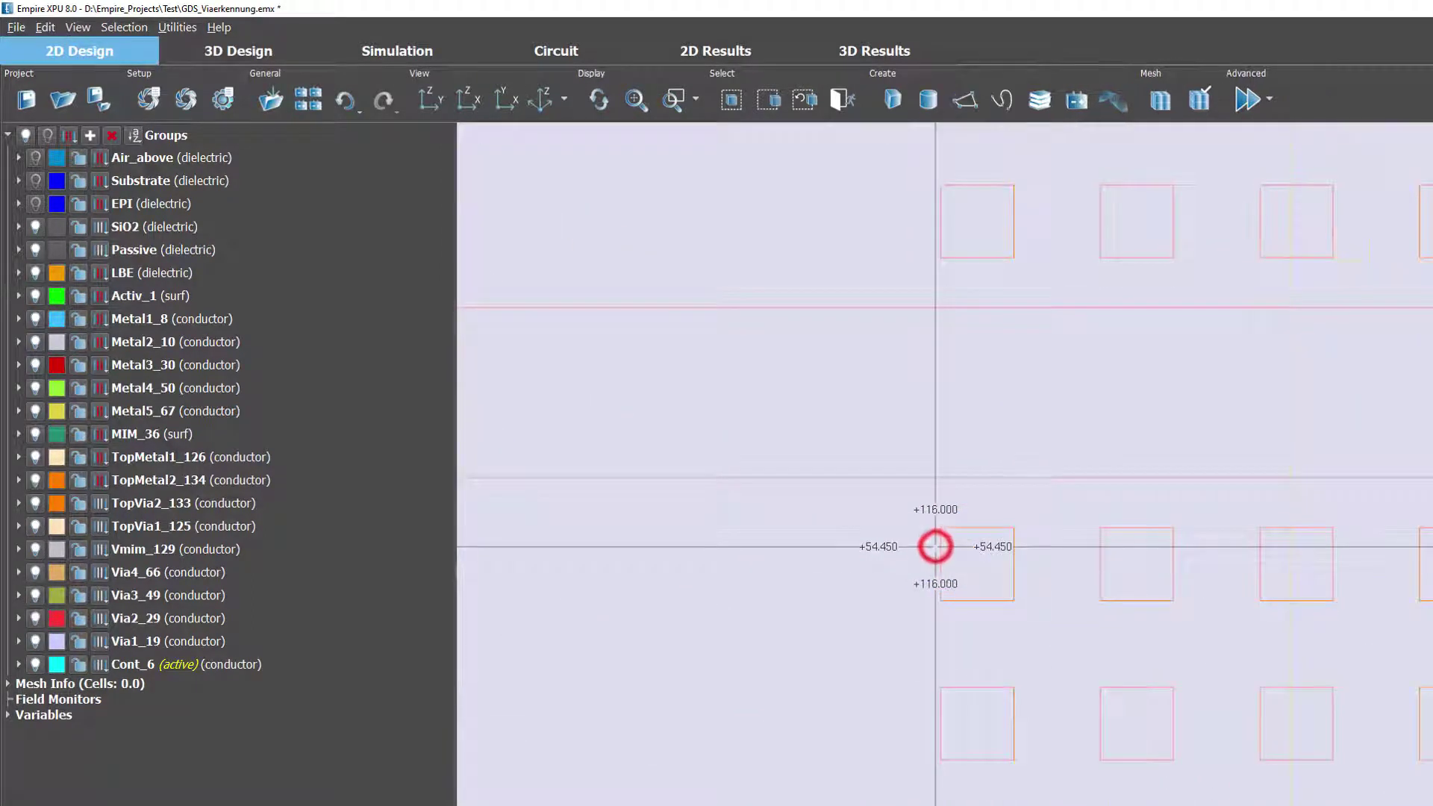
scroll(932, 542, up, 1)
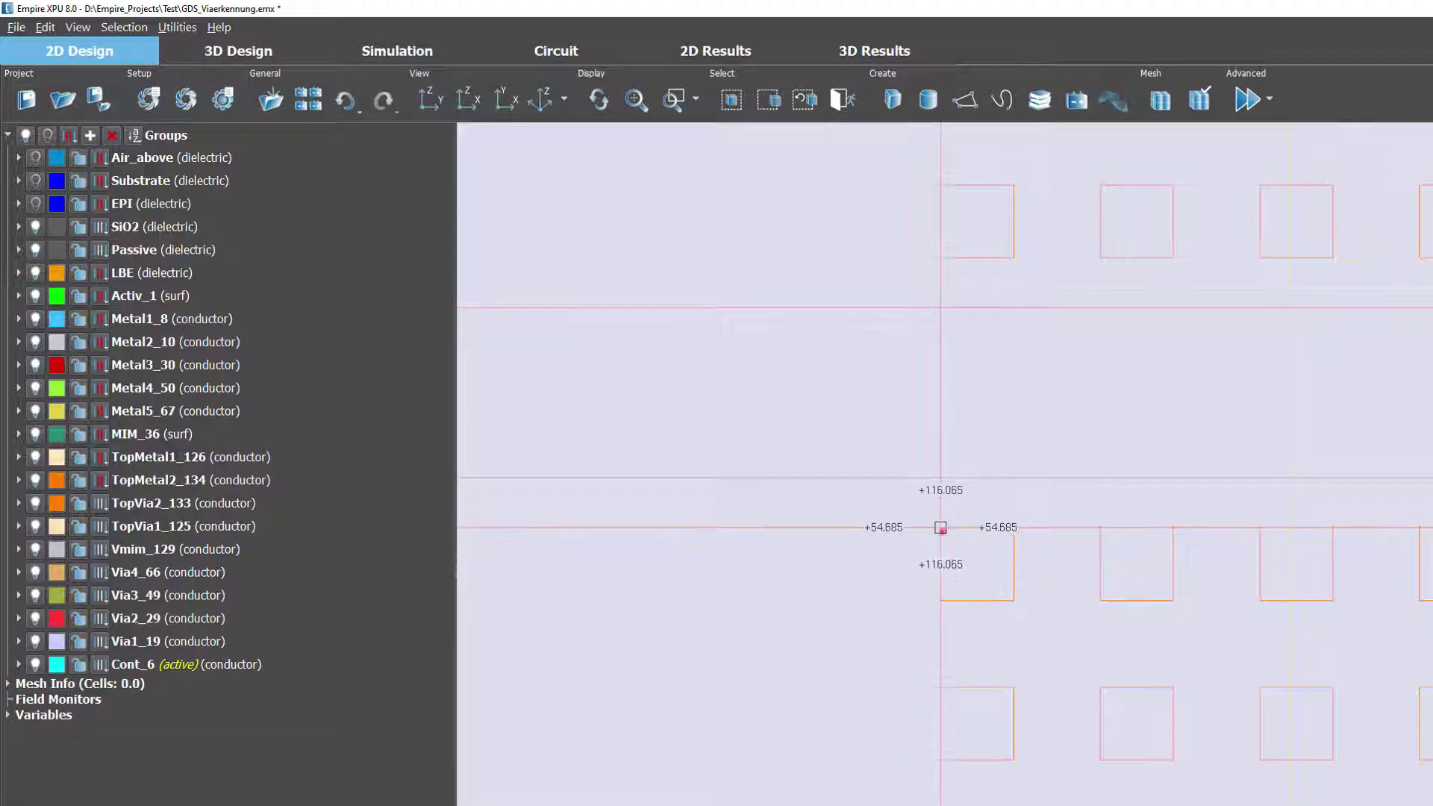
click(942, 531)
click(1012, 528)
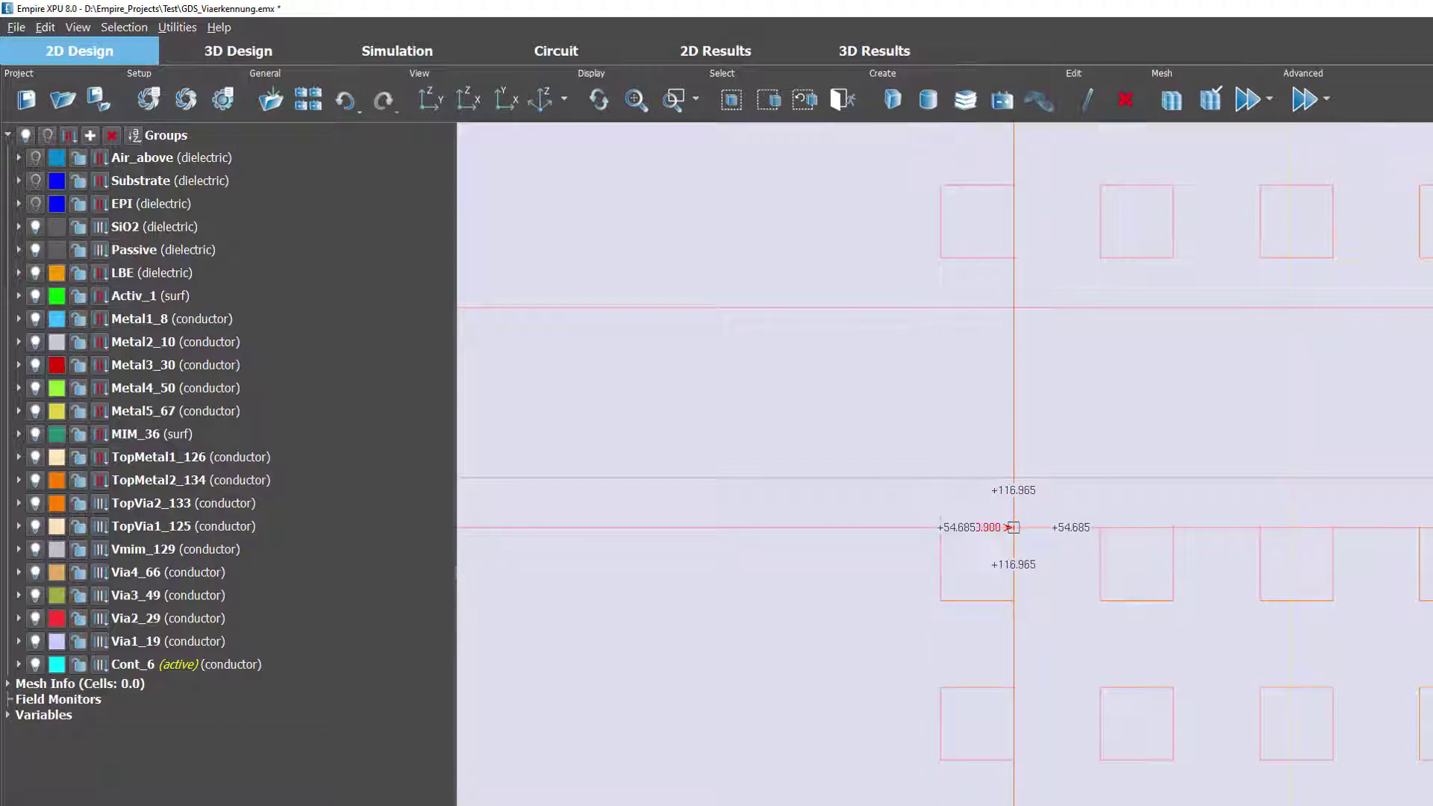
click(1014, 574)
click(1099, 574)
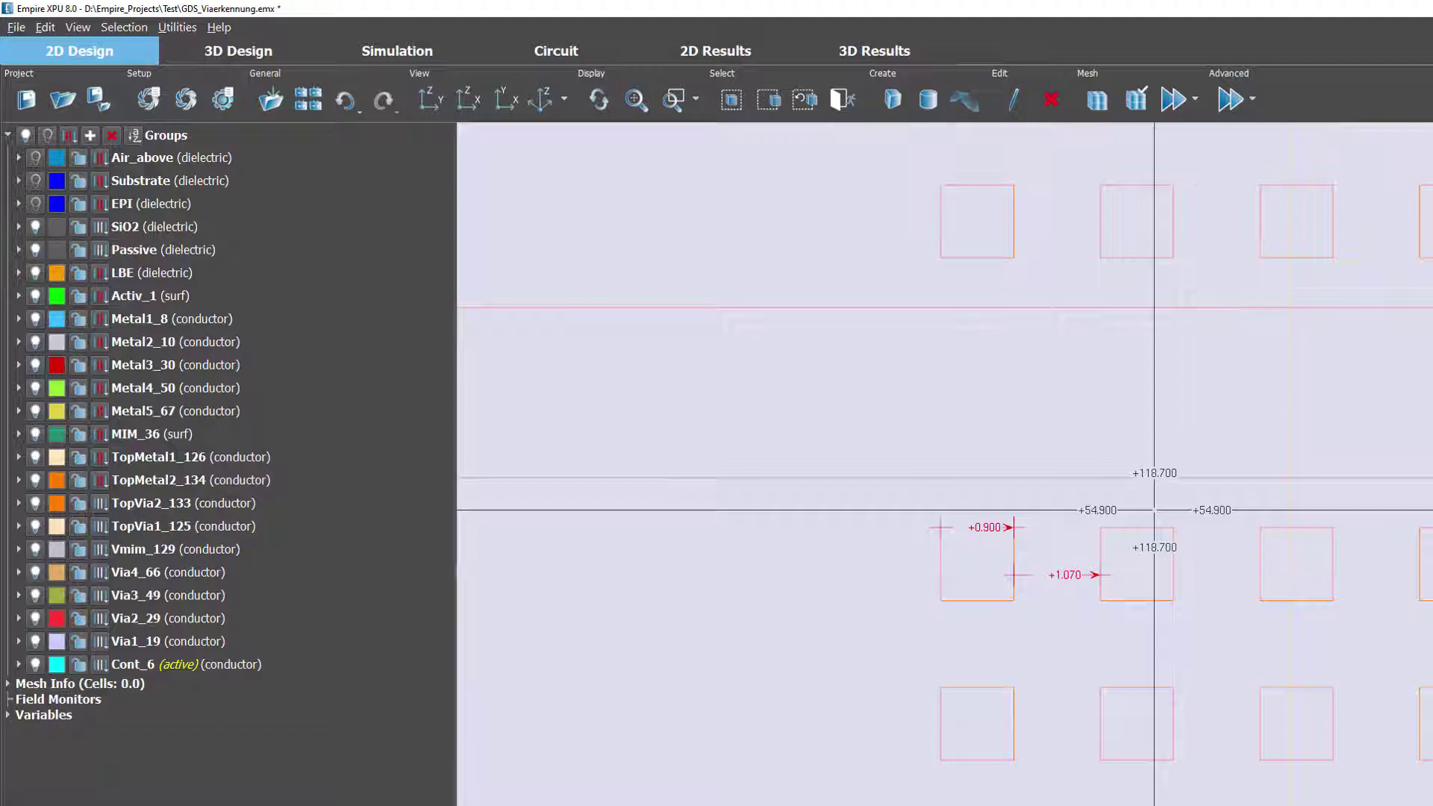
key(Escape)
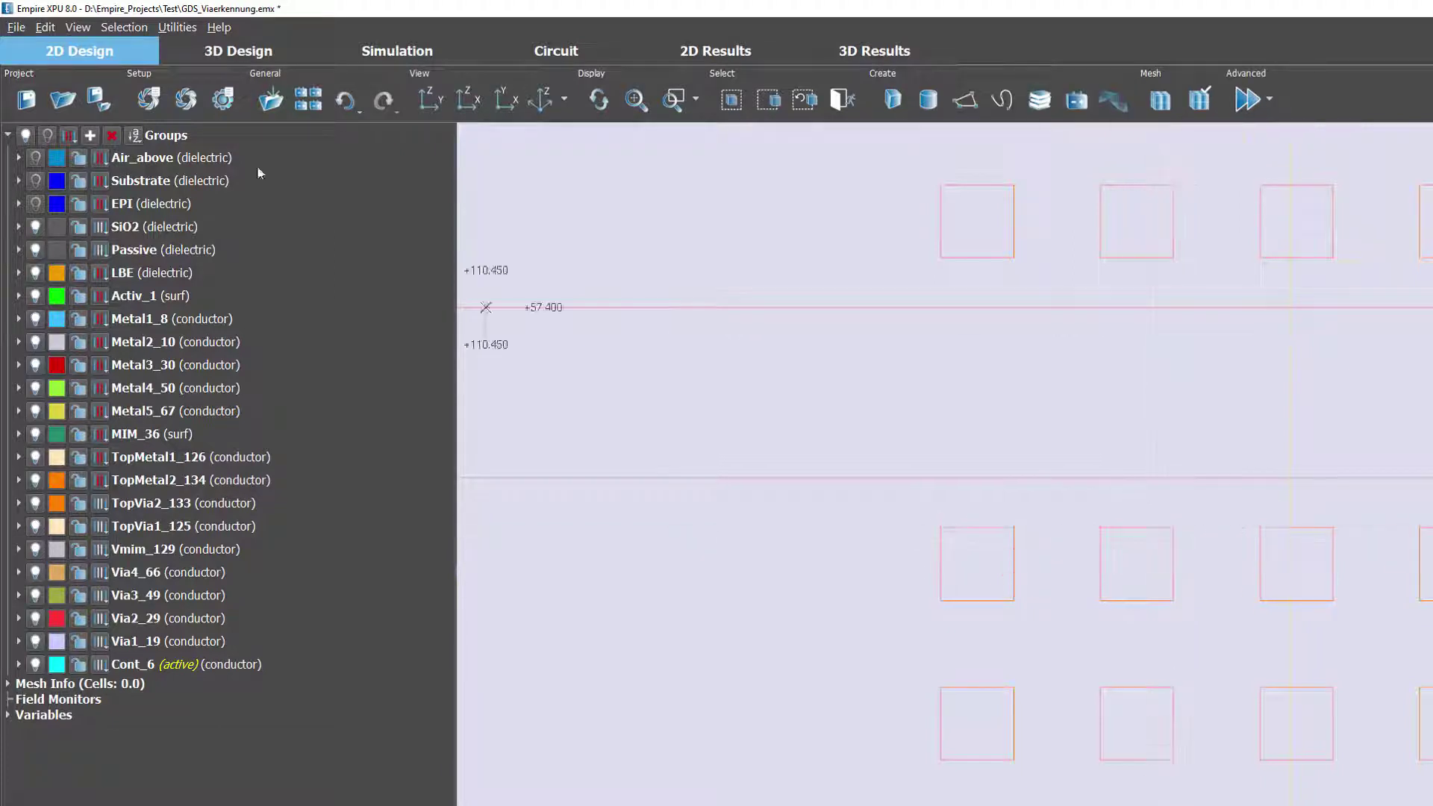
click(46, 28)
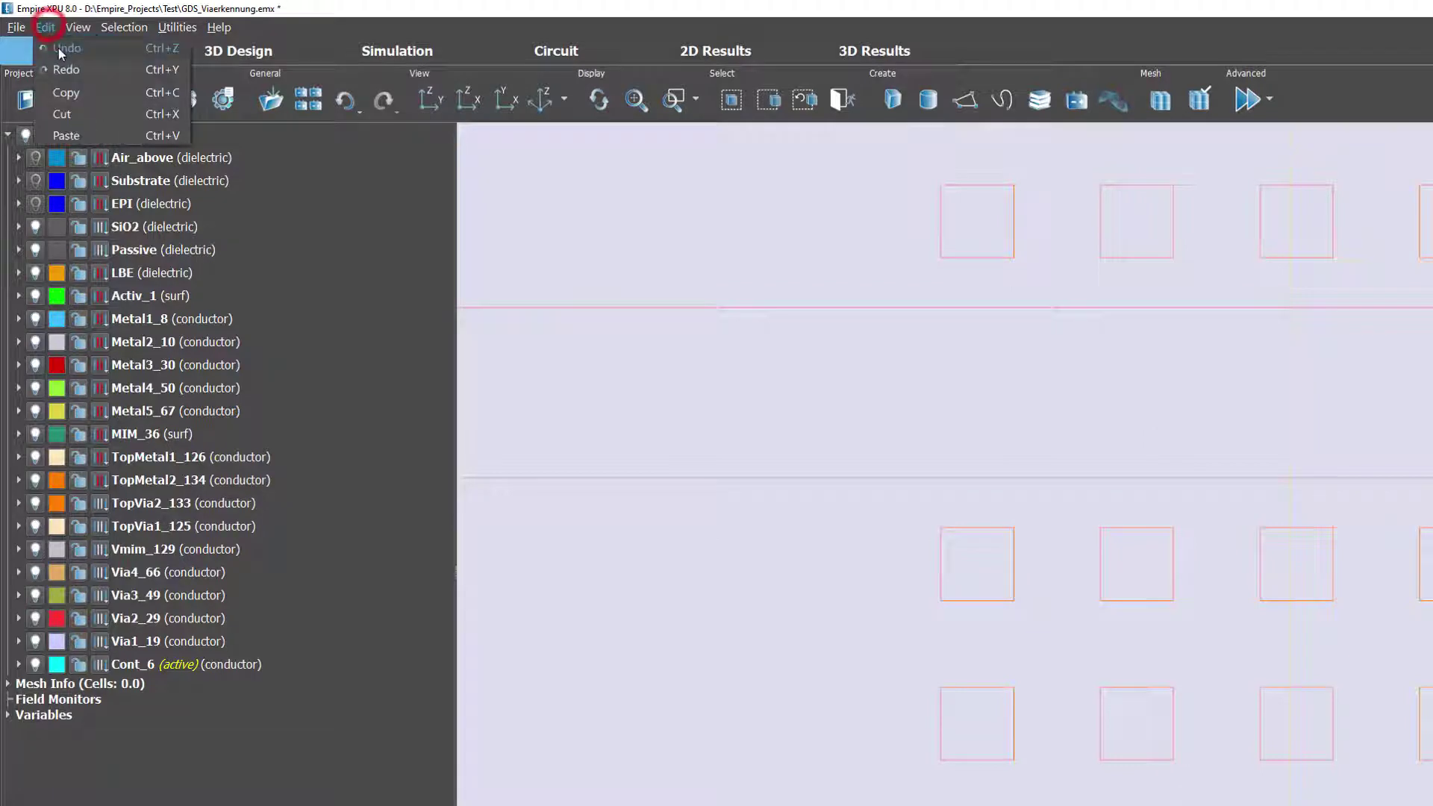
click(58, 48)
- Open the recently used project GDS_Viaerkennung\SG13.gym without saving the current project
scroll(1000, 419, down, 2)
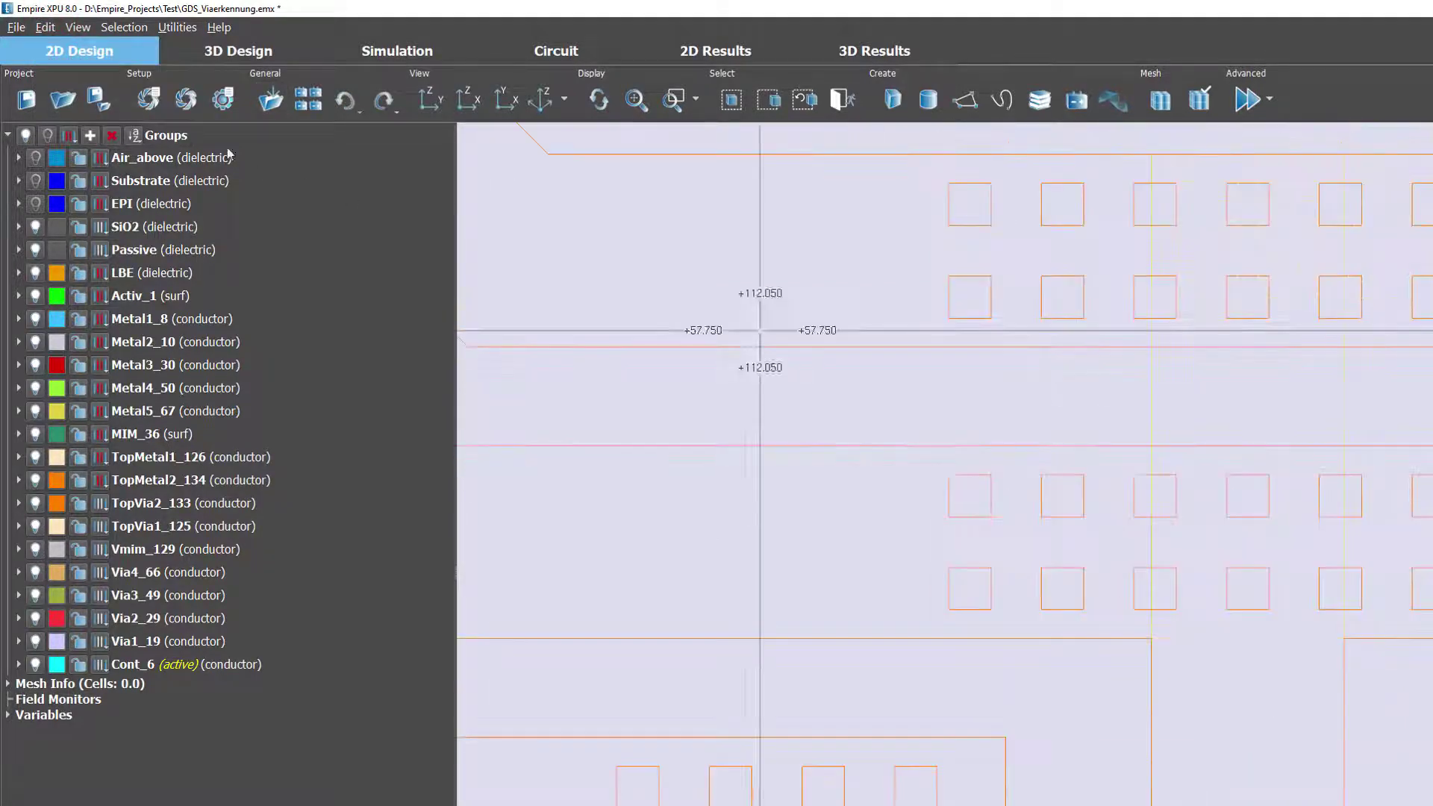
click(16, 27)
mouse_move(68, 91)
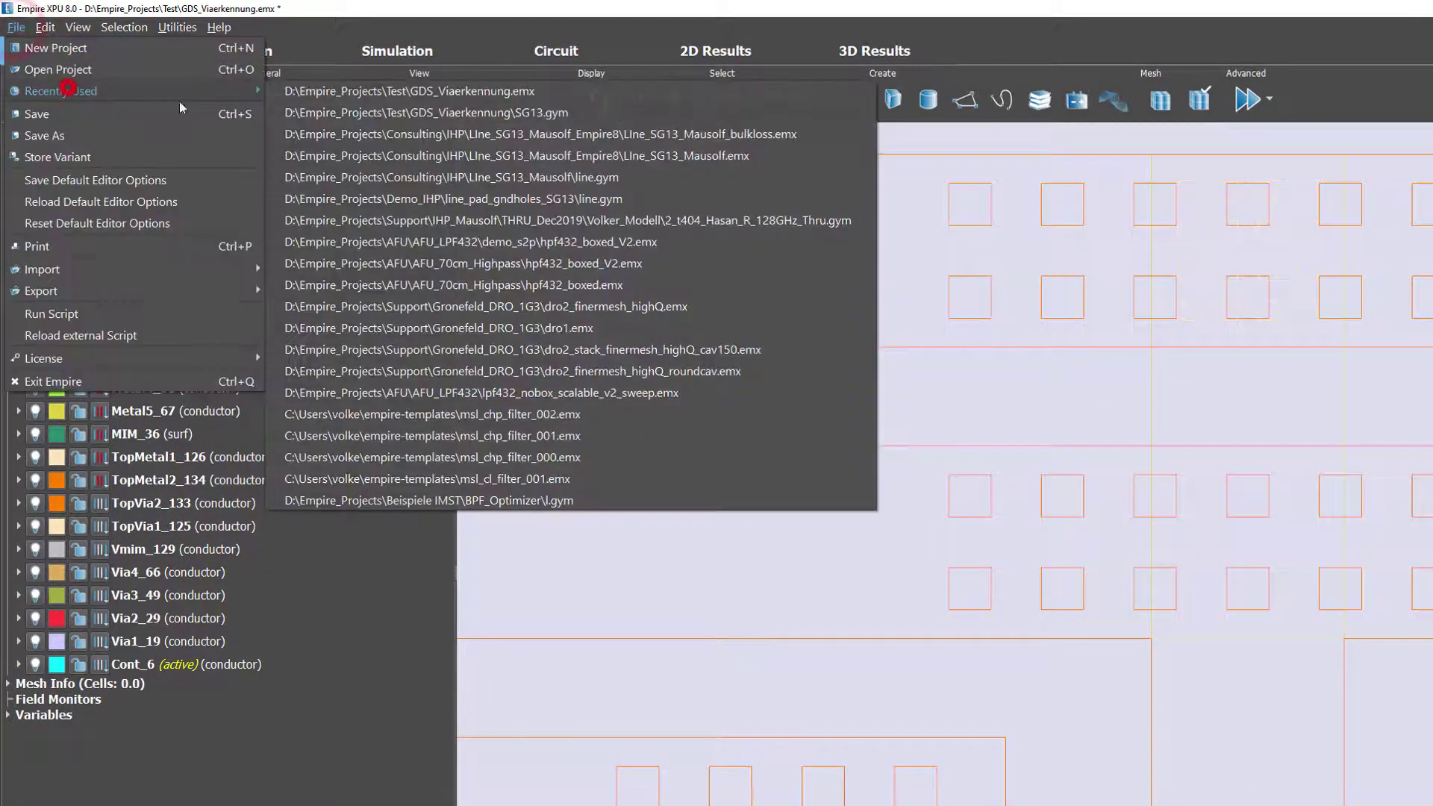
click(552, 118)
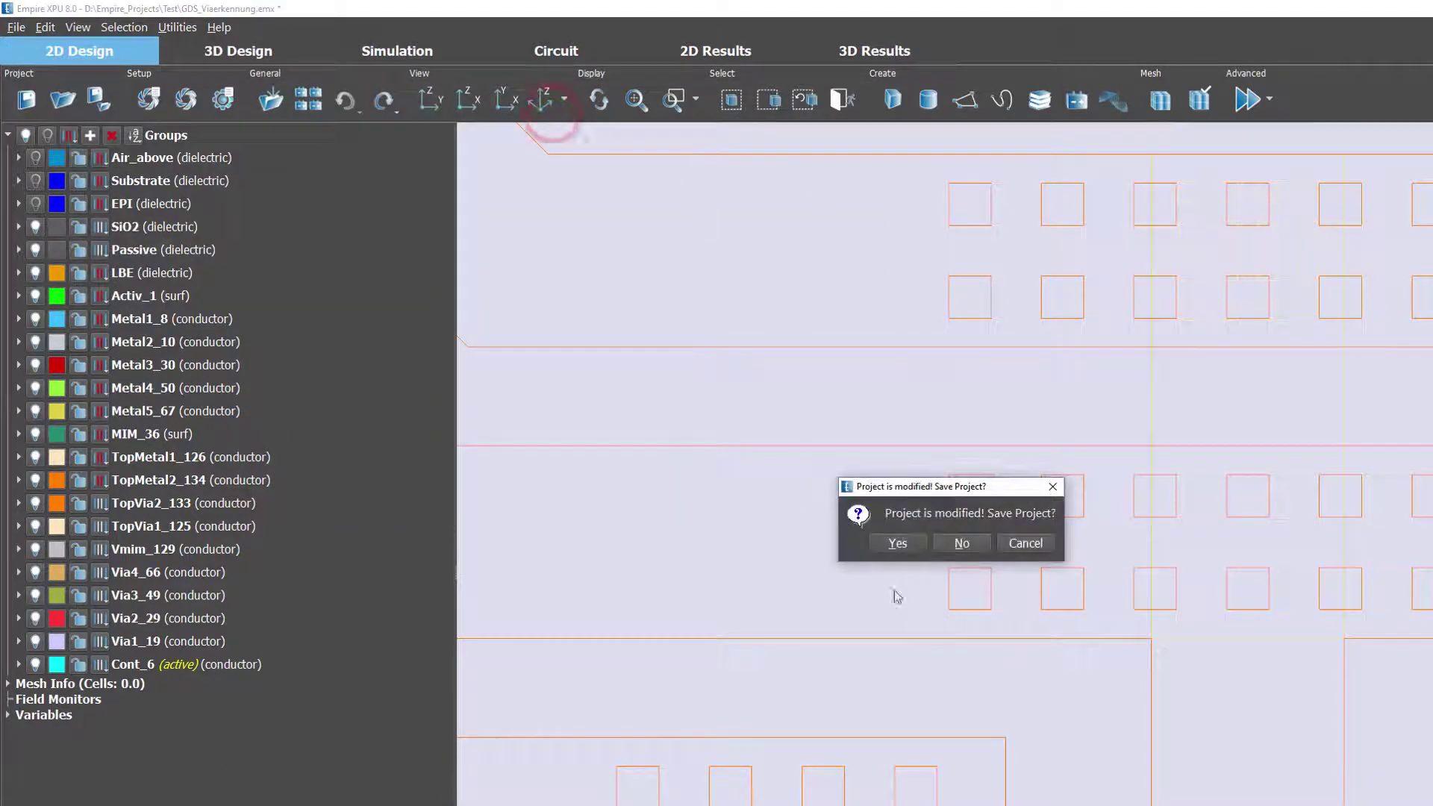
click(968, 552)
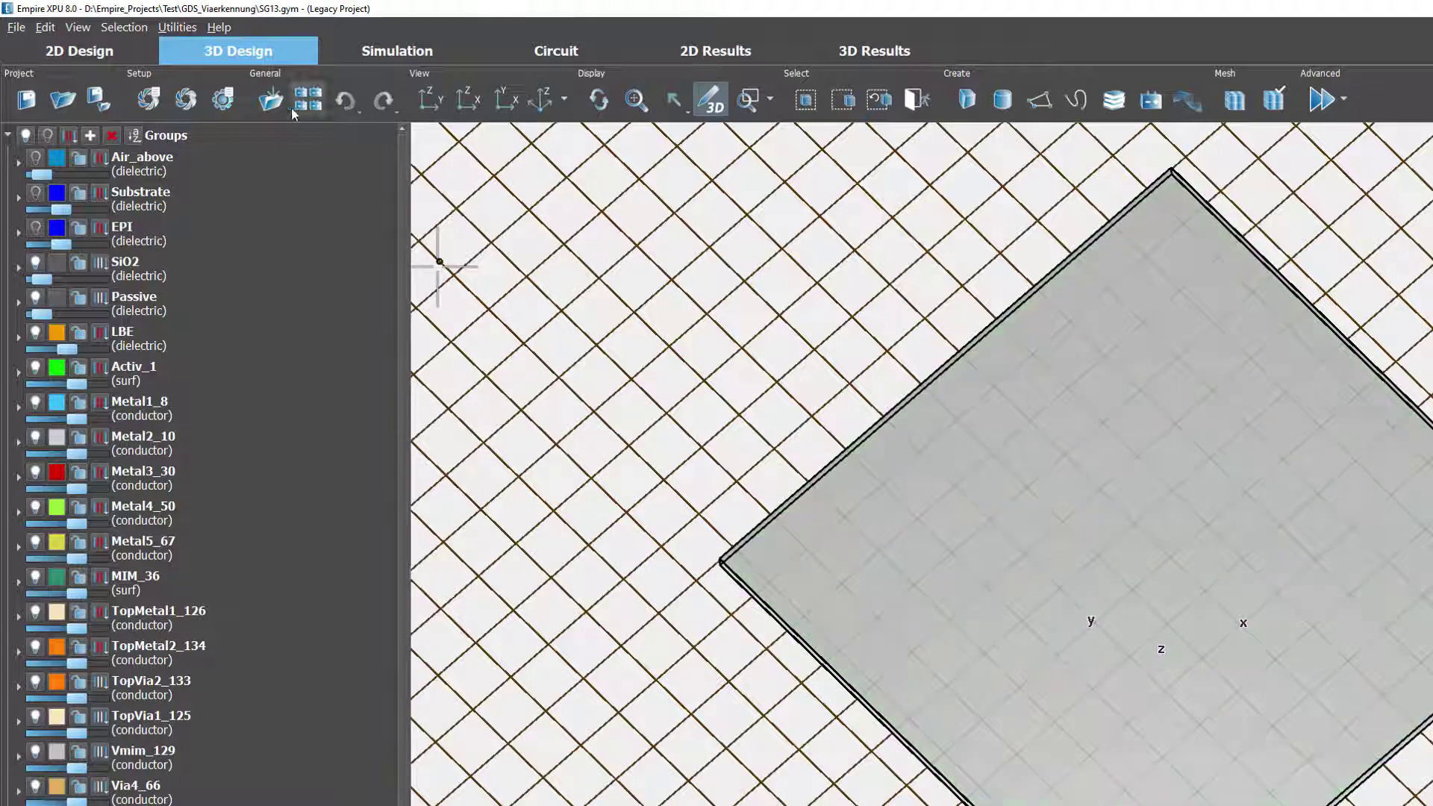
- Enter a GDS VIA Size and set the GDS VIA Distance to 2000 GDS units in the editor's import options
click(224, 98)
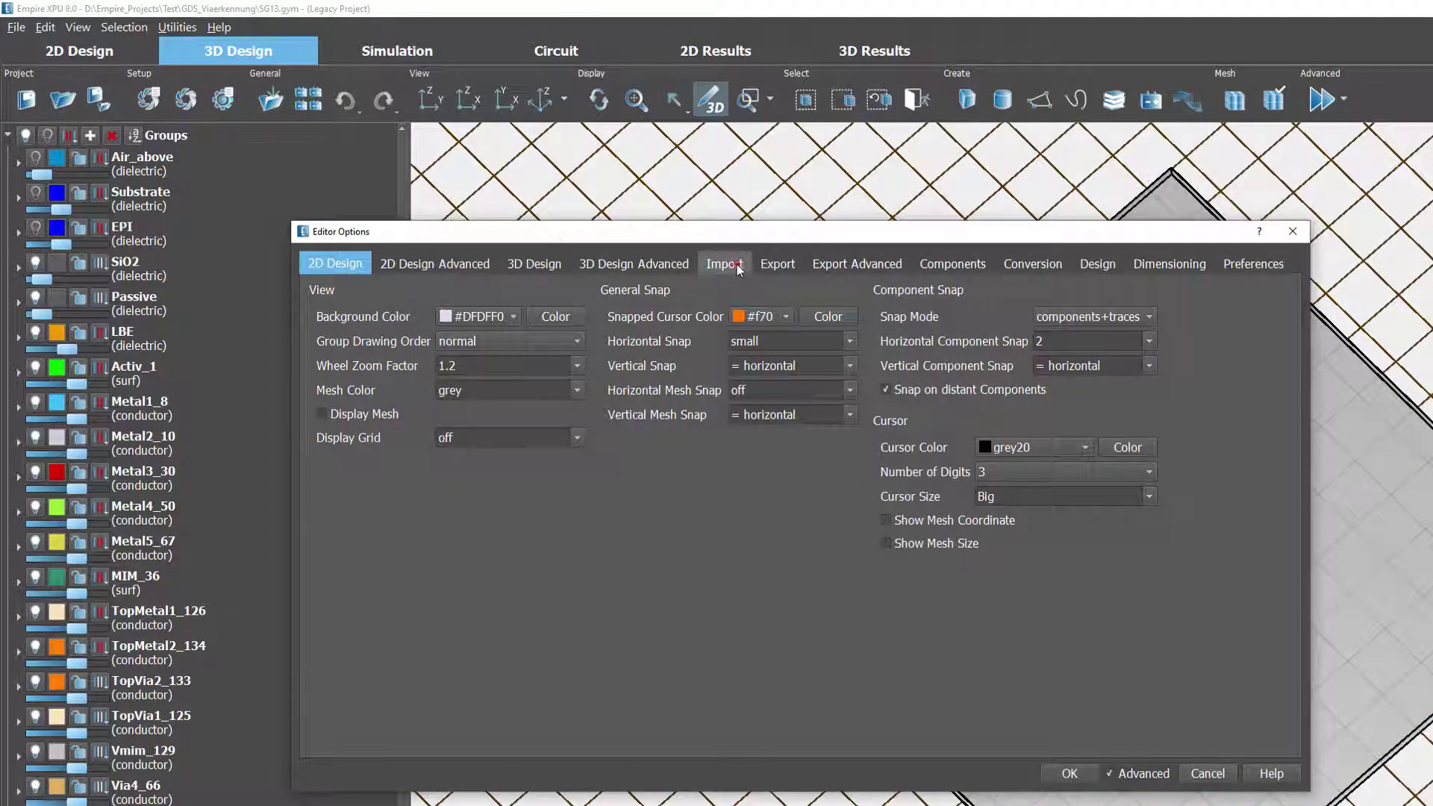
click(728, 264)
click(855, 448)
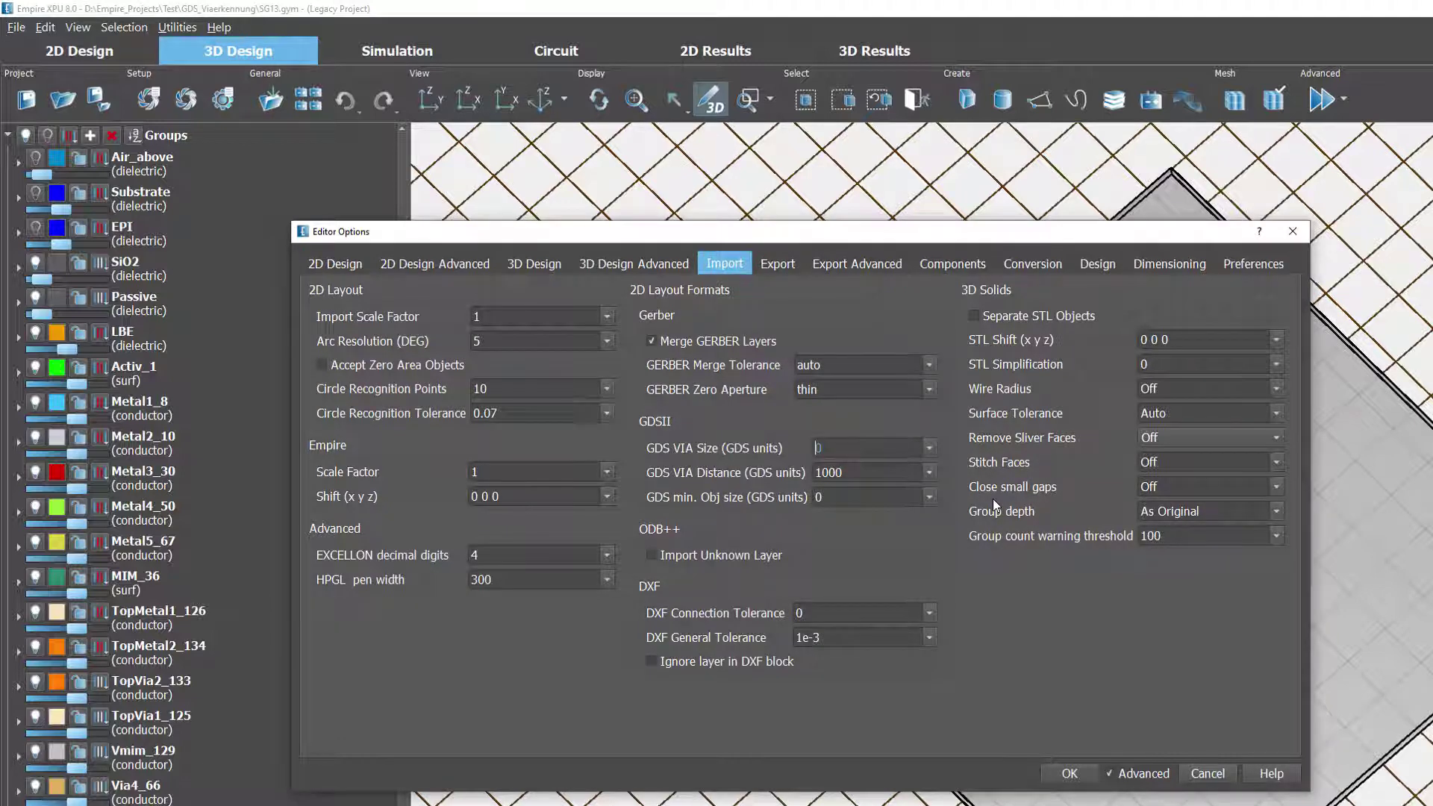
text(100)
text(000)
click(820, 474)
key(Delete)
text(2)
click(1077, 773)
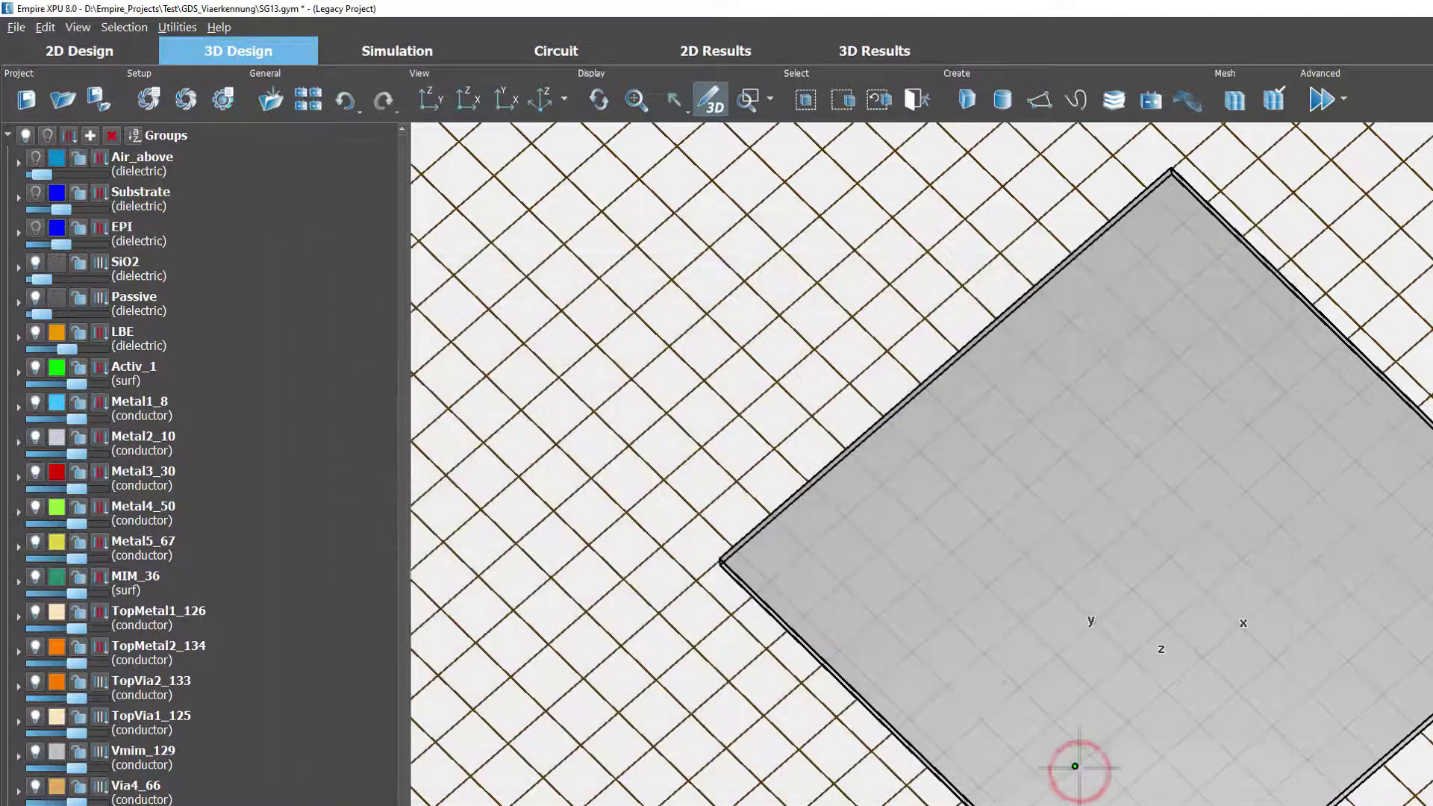
- Choose the TrafoInterleaved_0n60_N3_180deg GDS file from the GDS_Viaerkennung folder for a GDSII 2D layout import
click(16, 26)
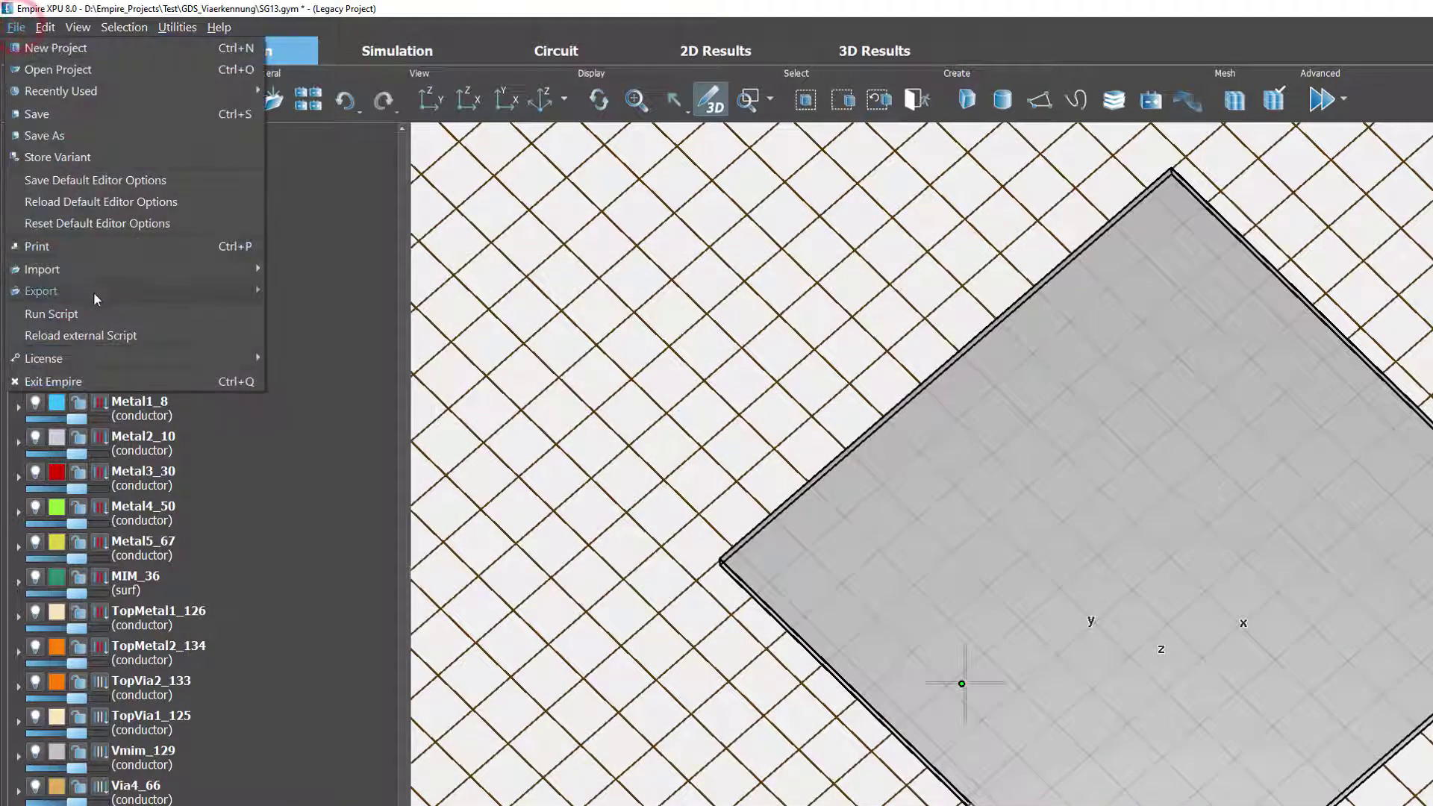
click(104, 271)
mouse_move(329, 339)
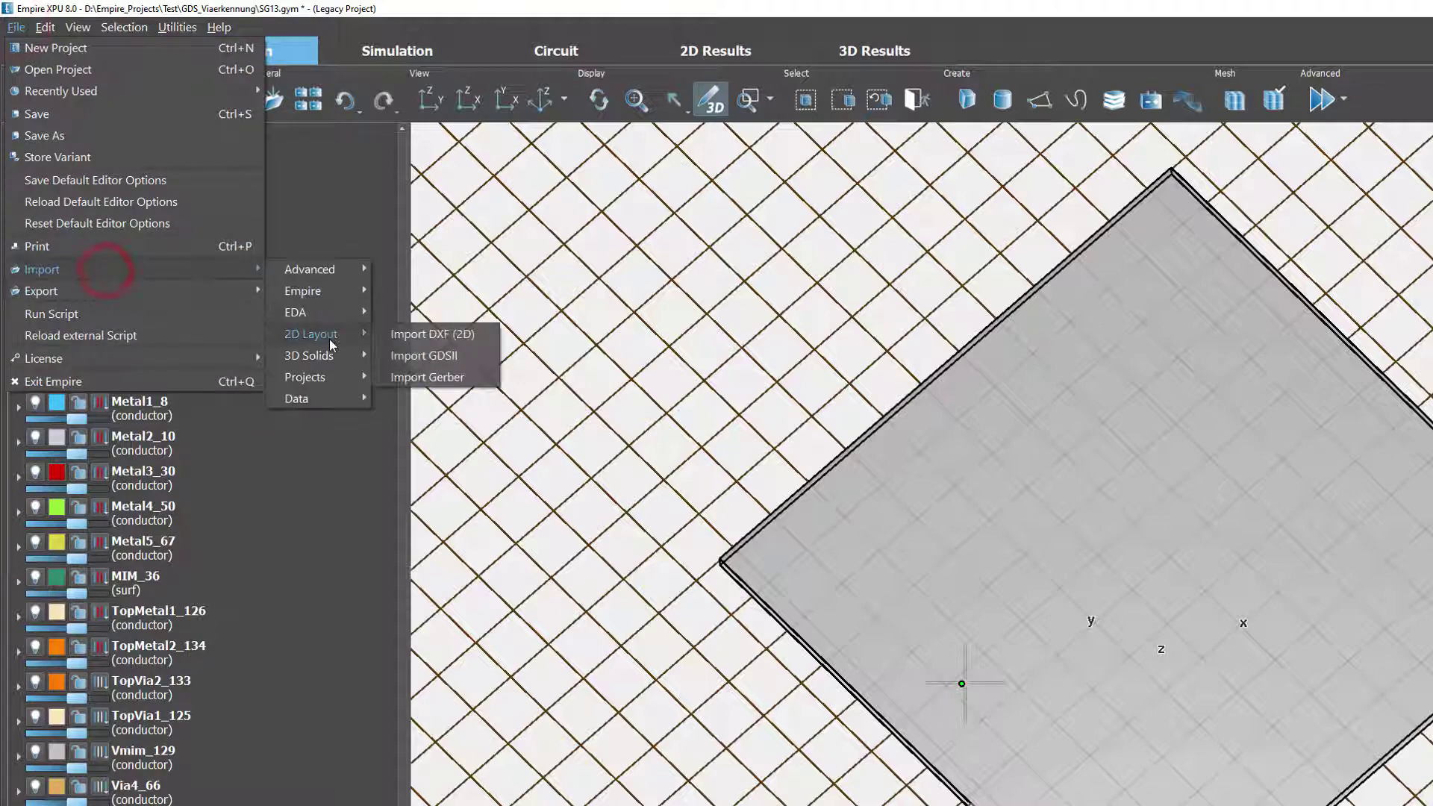
click(460, 361)
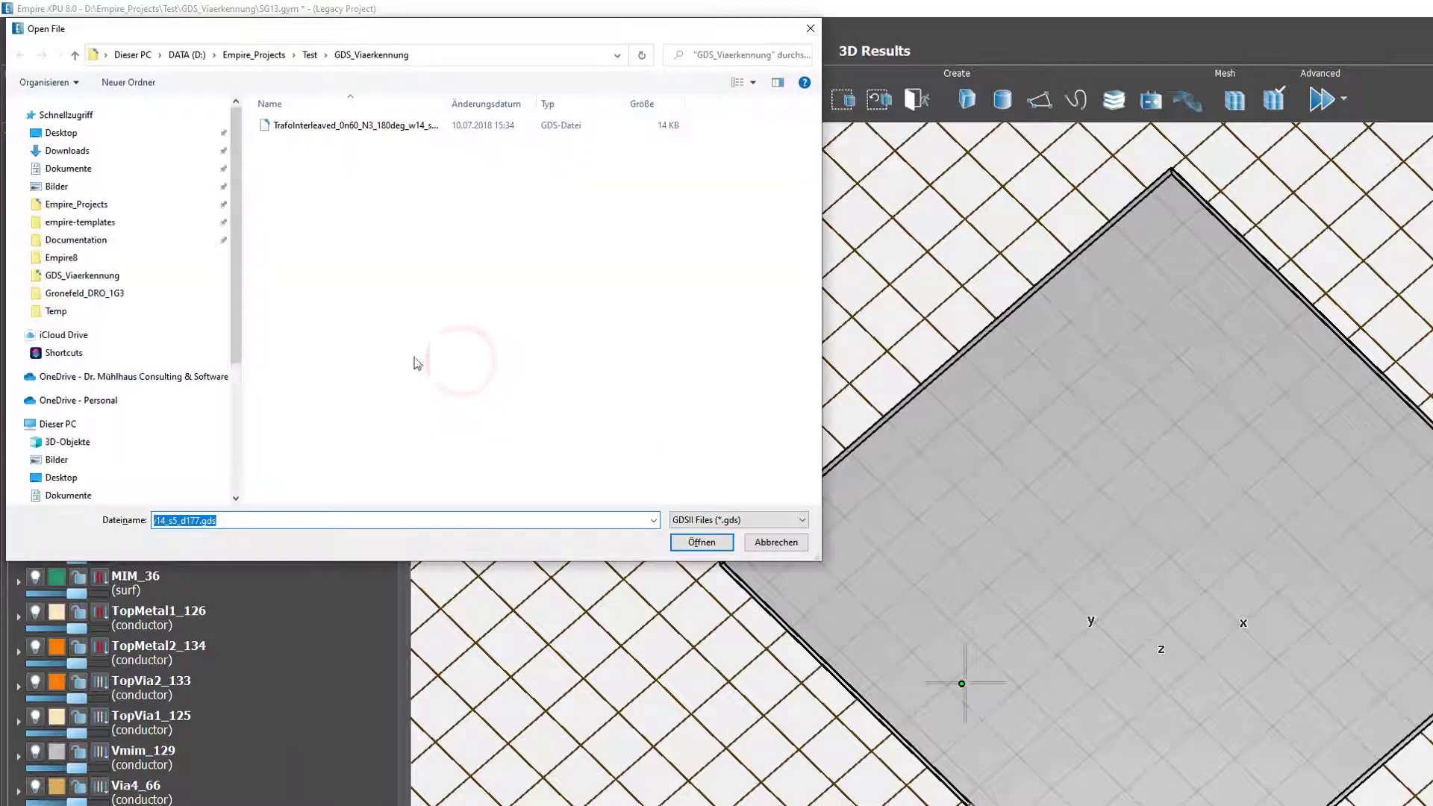
double_click(381, 128)
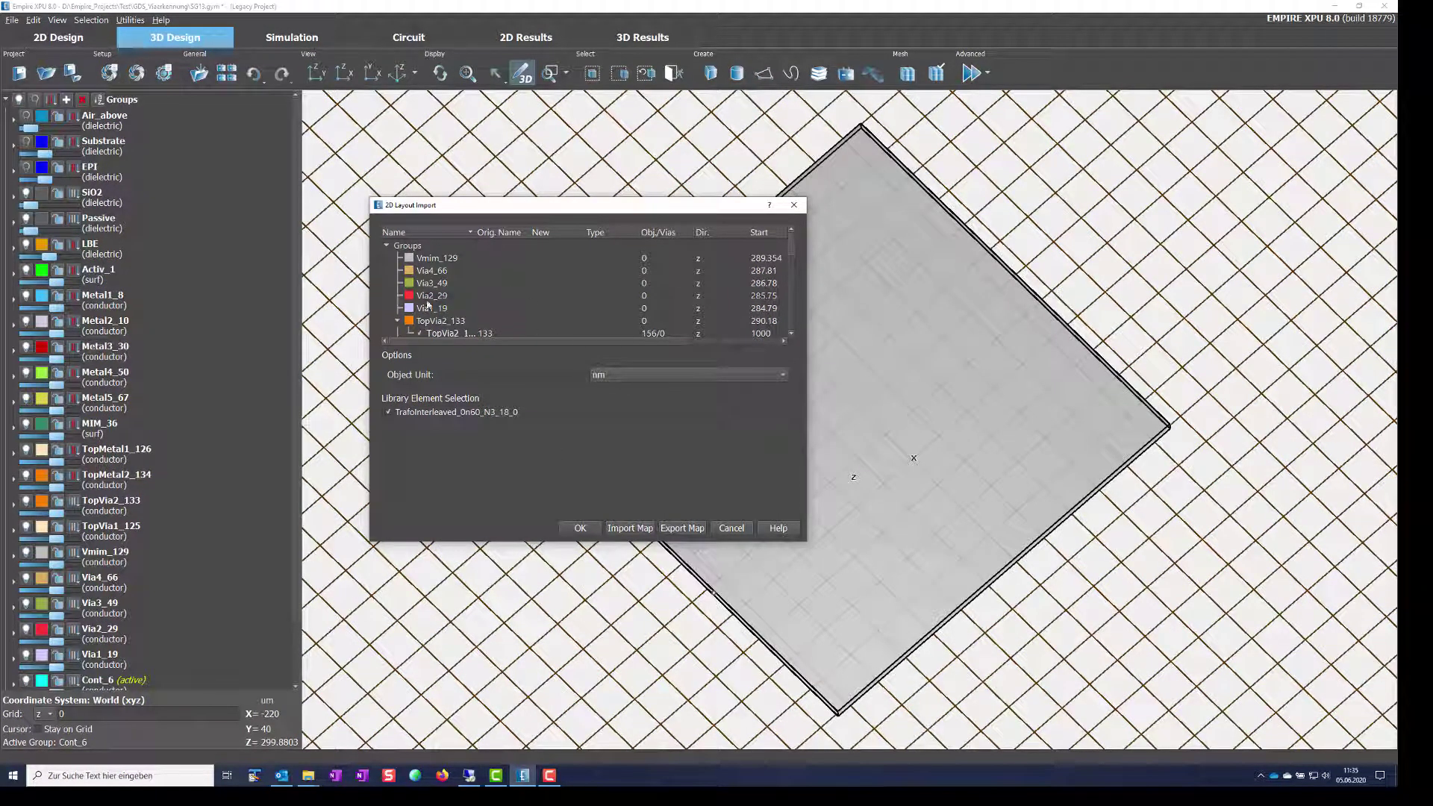
- Load the layer map and import the transformer layout with nm as the object unit
click(631, 528)
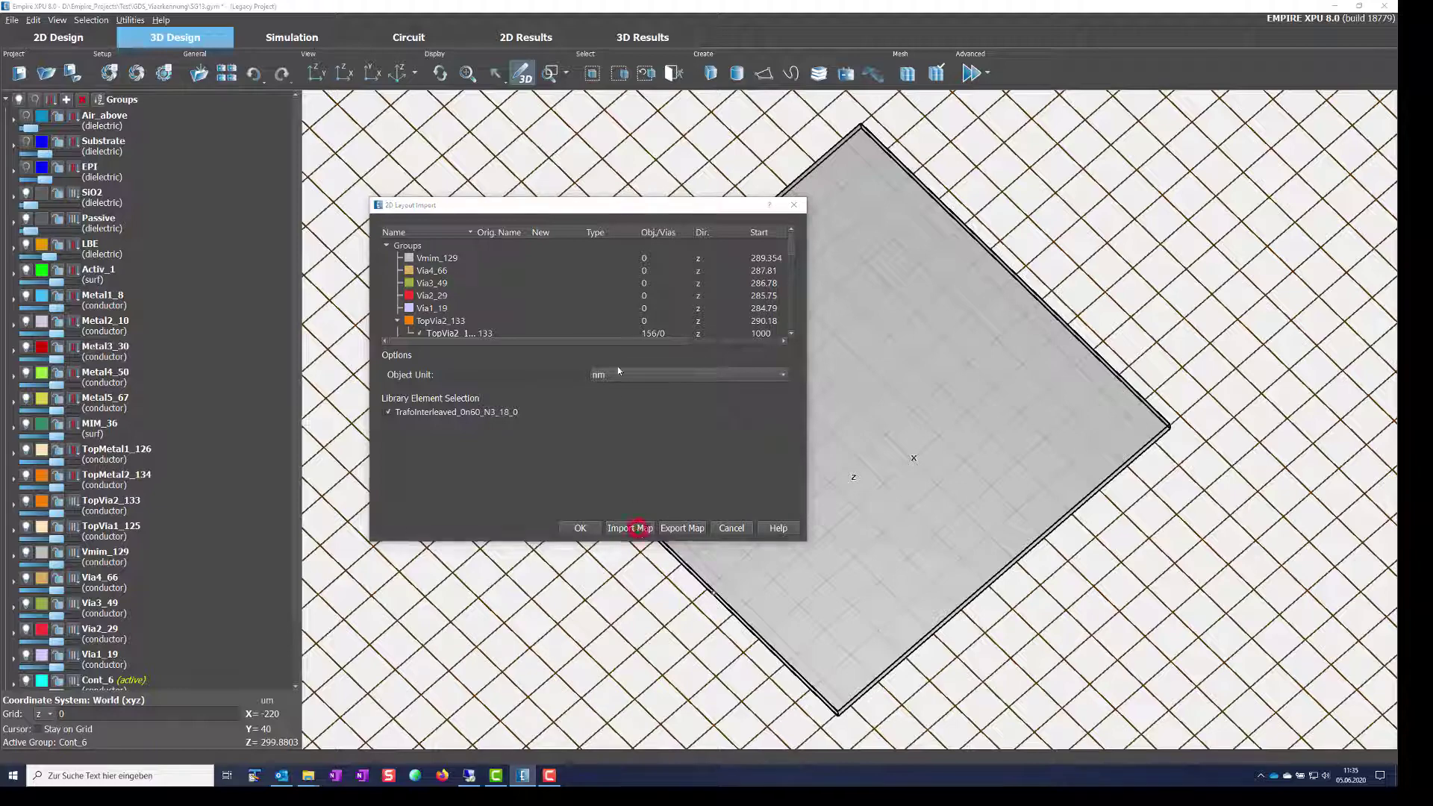
double_click(602, 296)
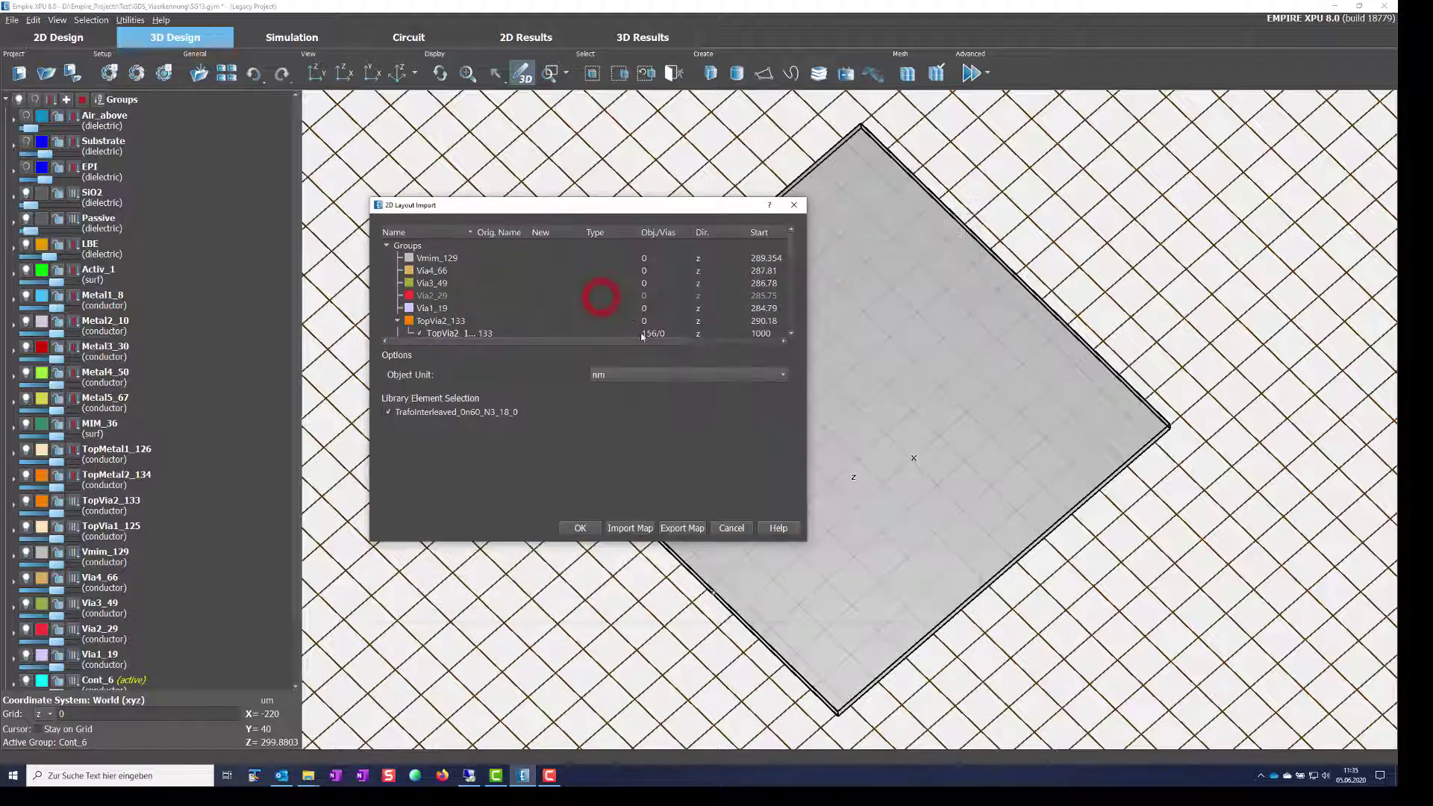
click(582, 528)
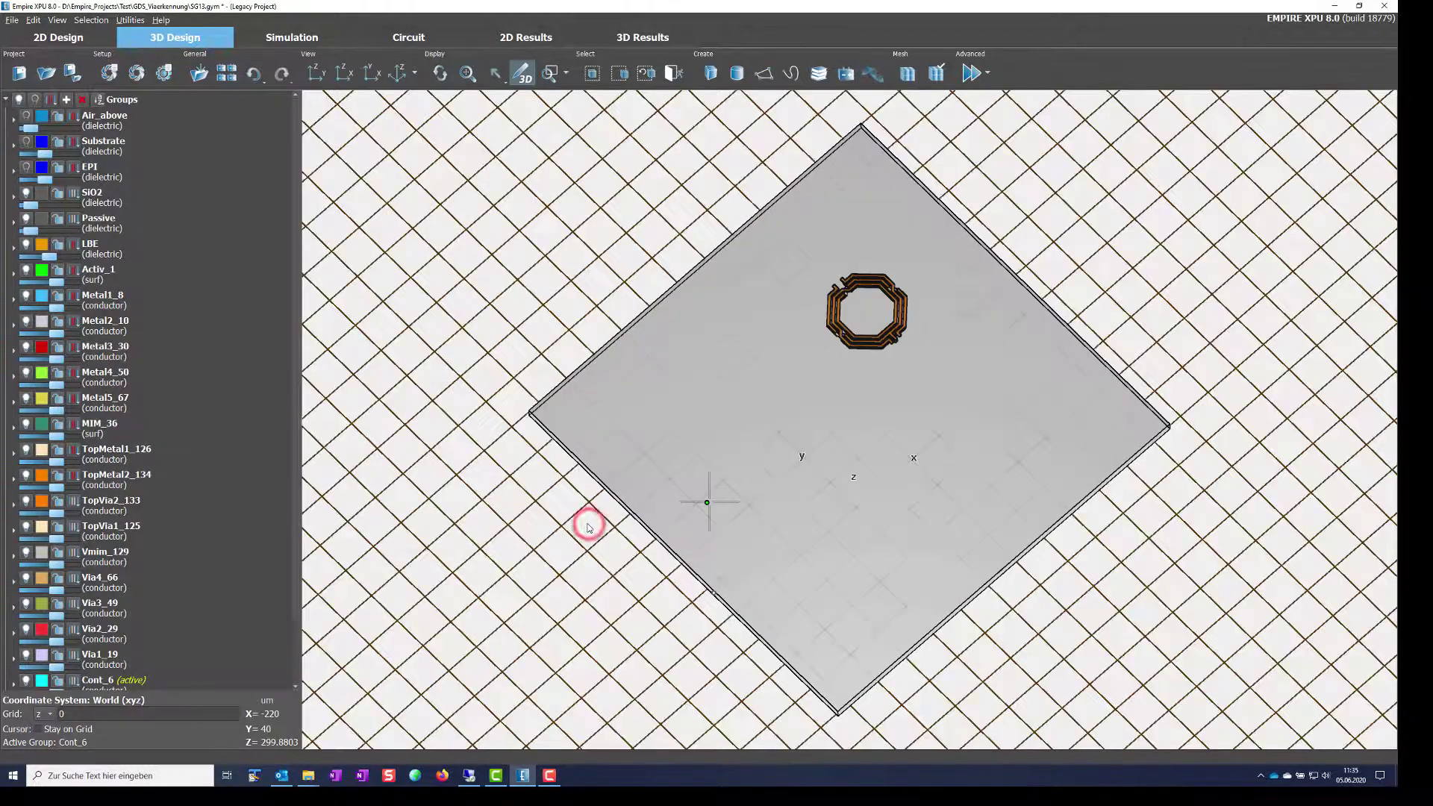
- Hide the TopMetal2_134 group and examine the vias beneath the imported transformer's windings in 3D
click(843, 329)
click(933, 333)
key(z)
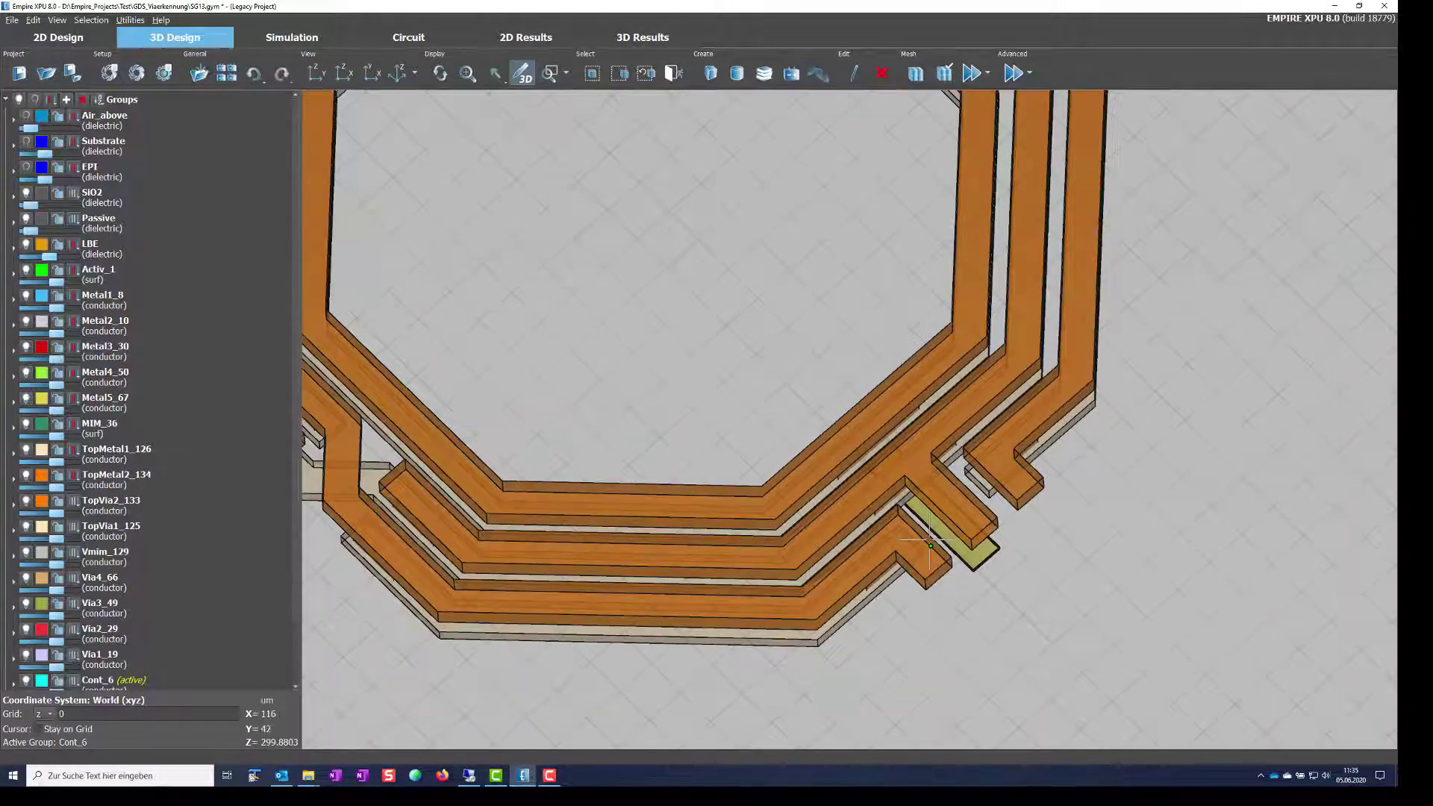
scroll(930, 539, up, 3)
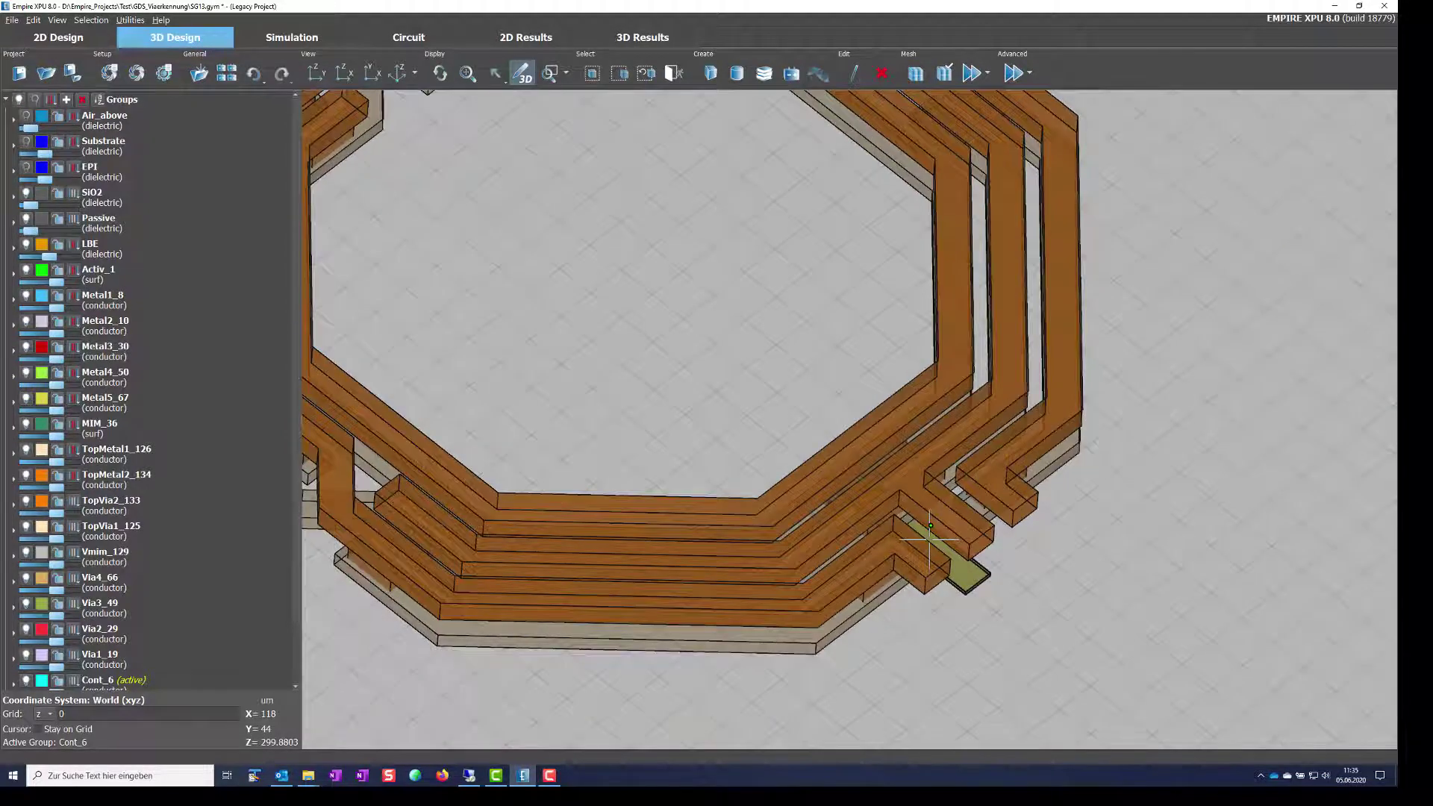
scroll(928, 515, down, 2)
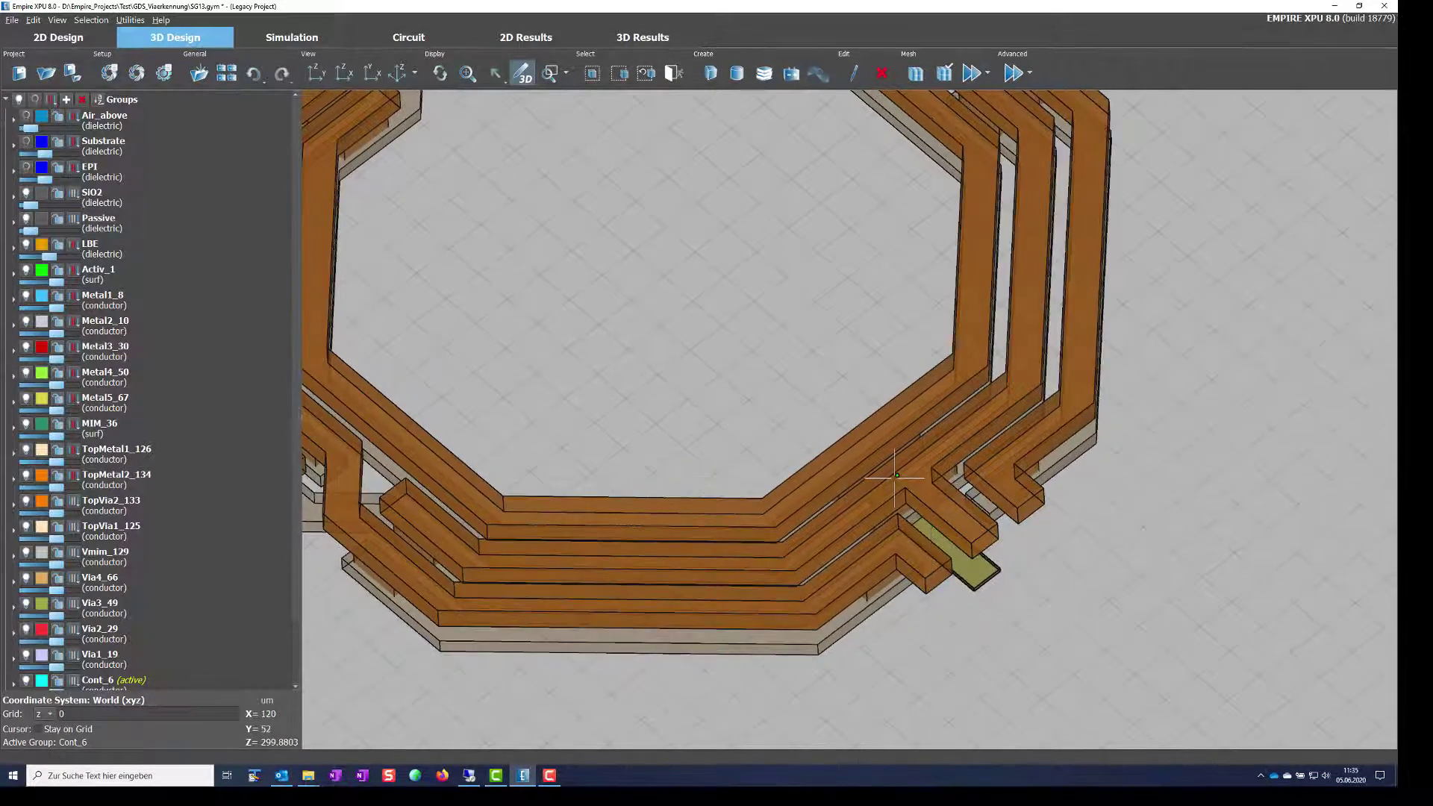
scroll(948, 474, up, 1)
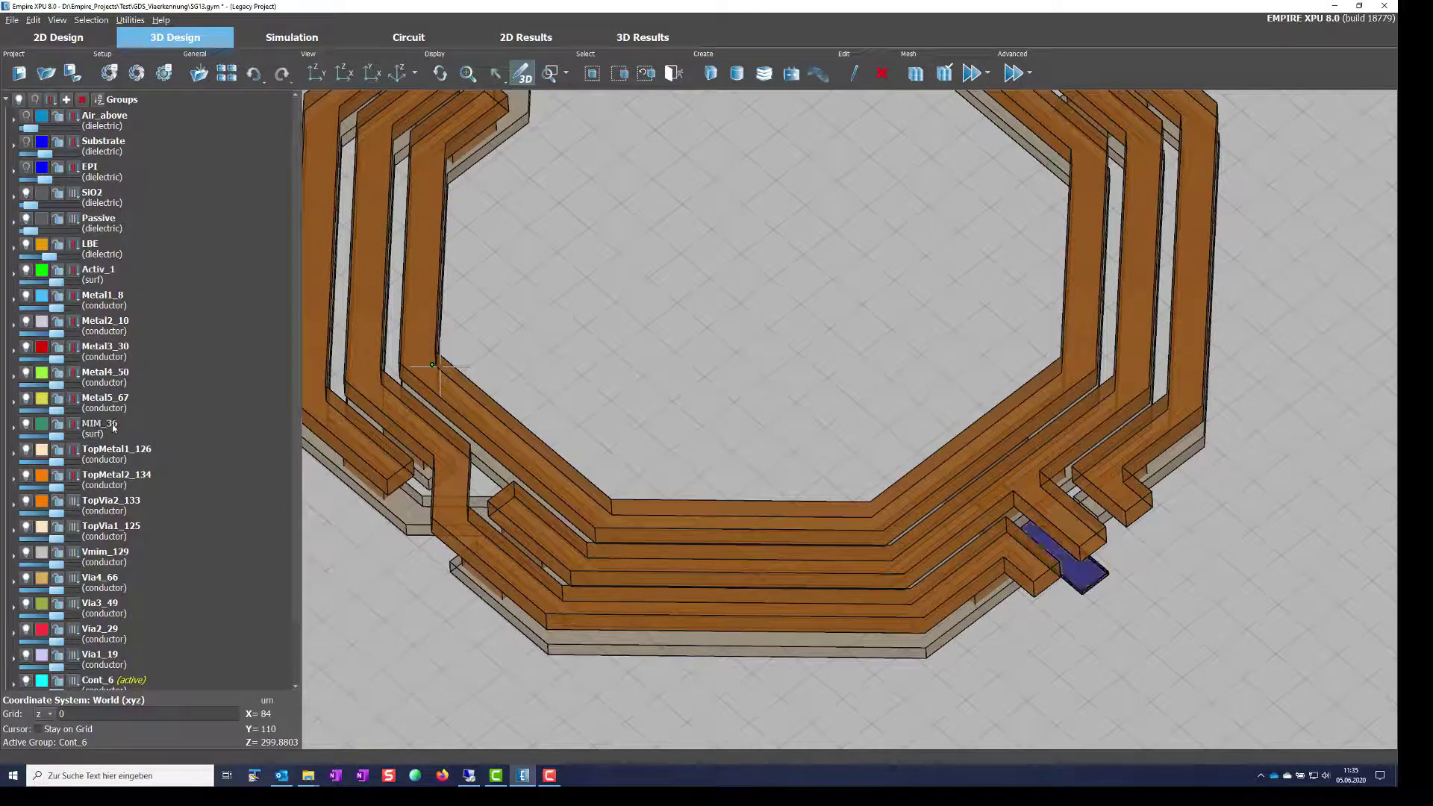
click(112, 475)
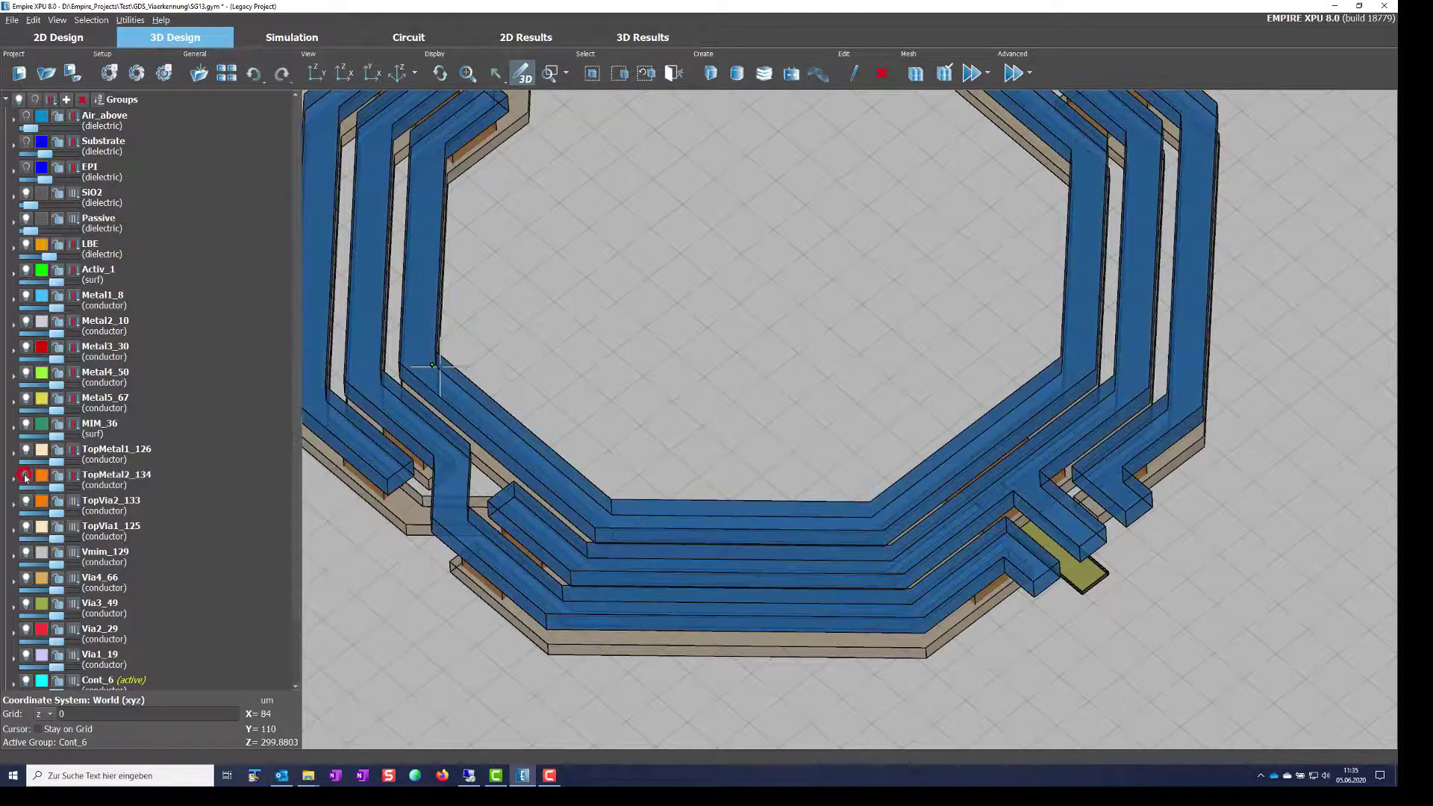
click(26, 475)
scroll(432, 365, down, 2)
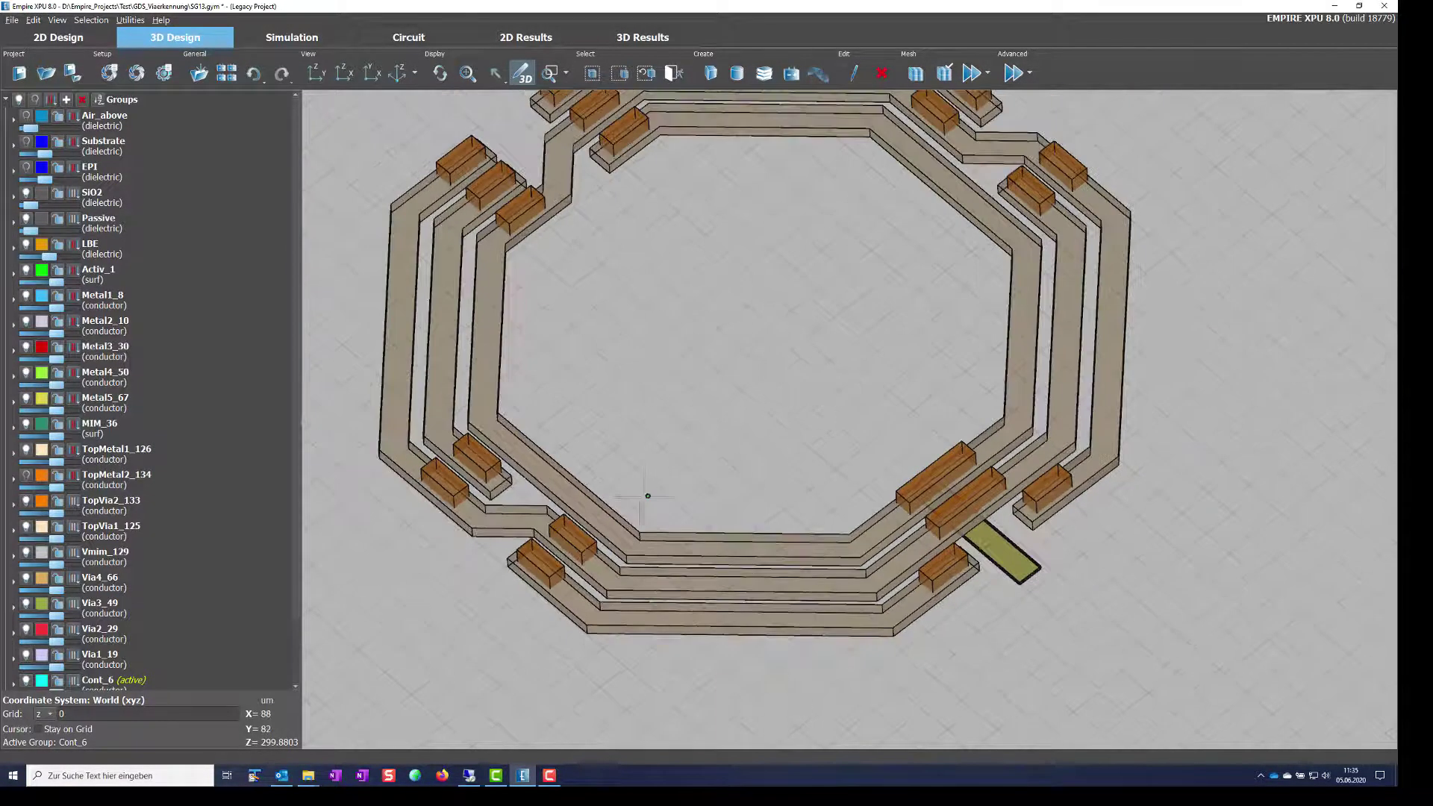
scroll(511, 431, up, 1)
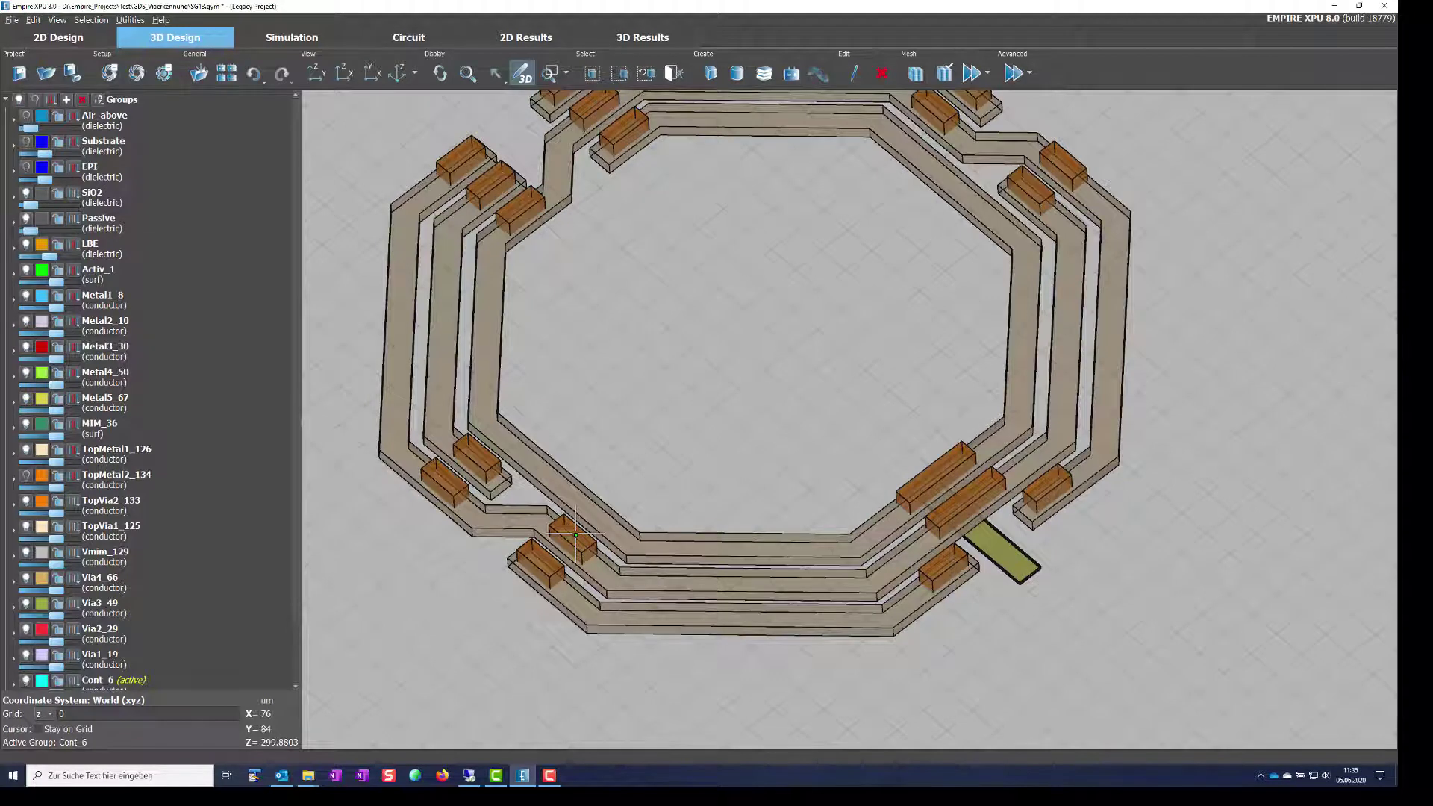